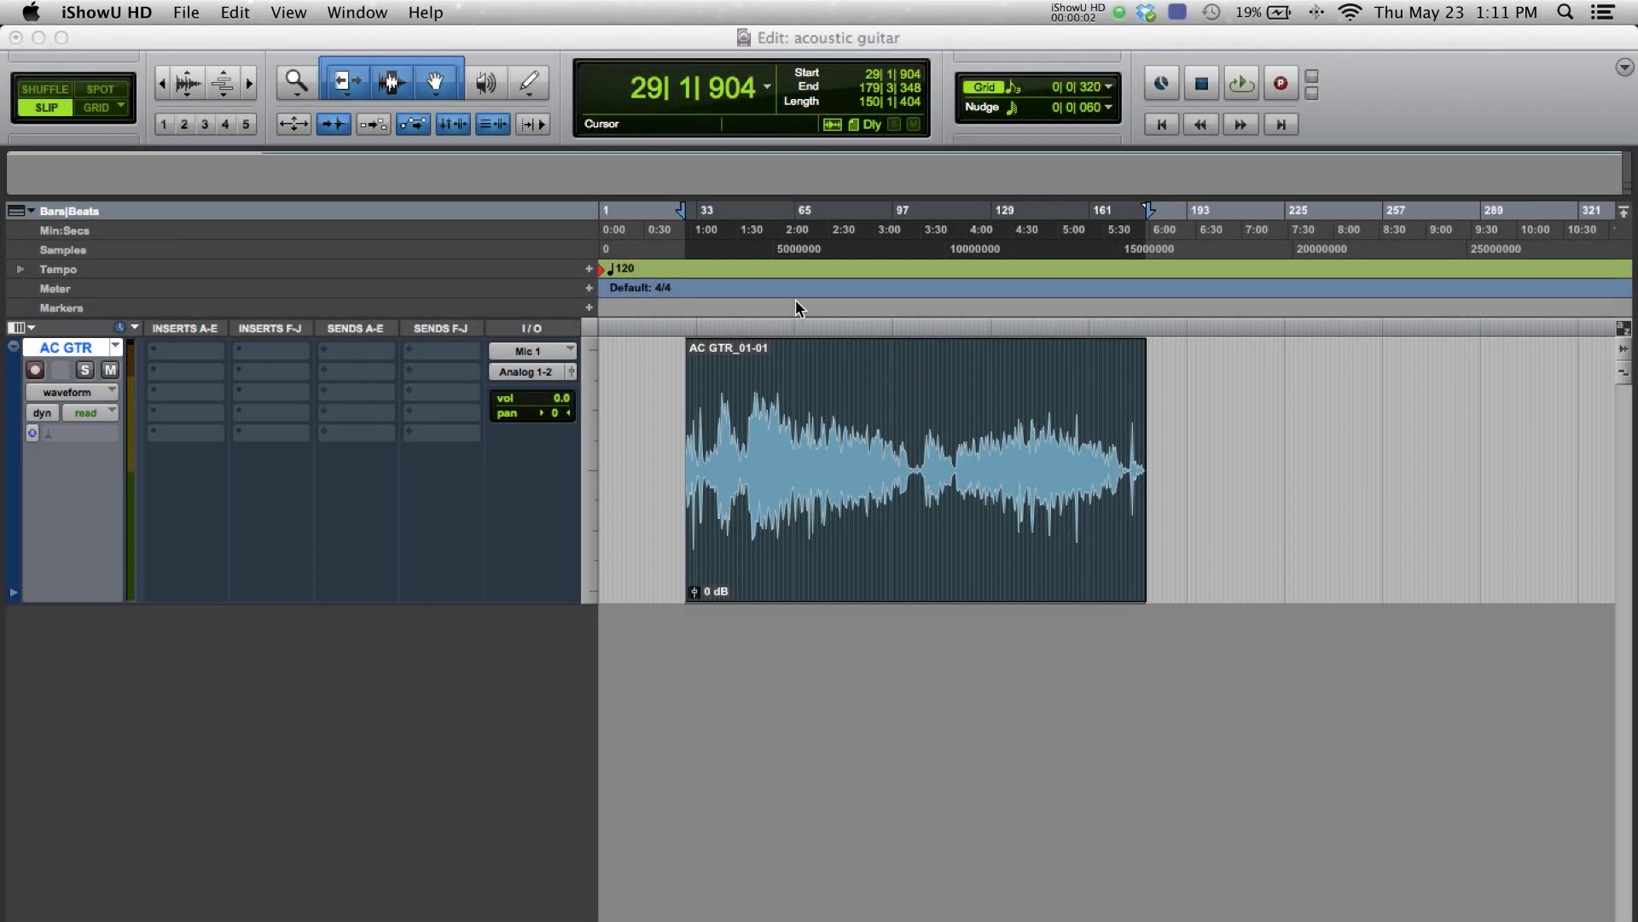
# Select the AC GTR clip from roughly 2:00 to 3:00 and start playback of that range.
pyautogui.click(793, 250)
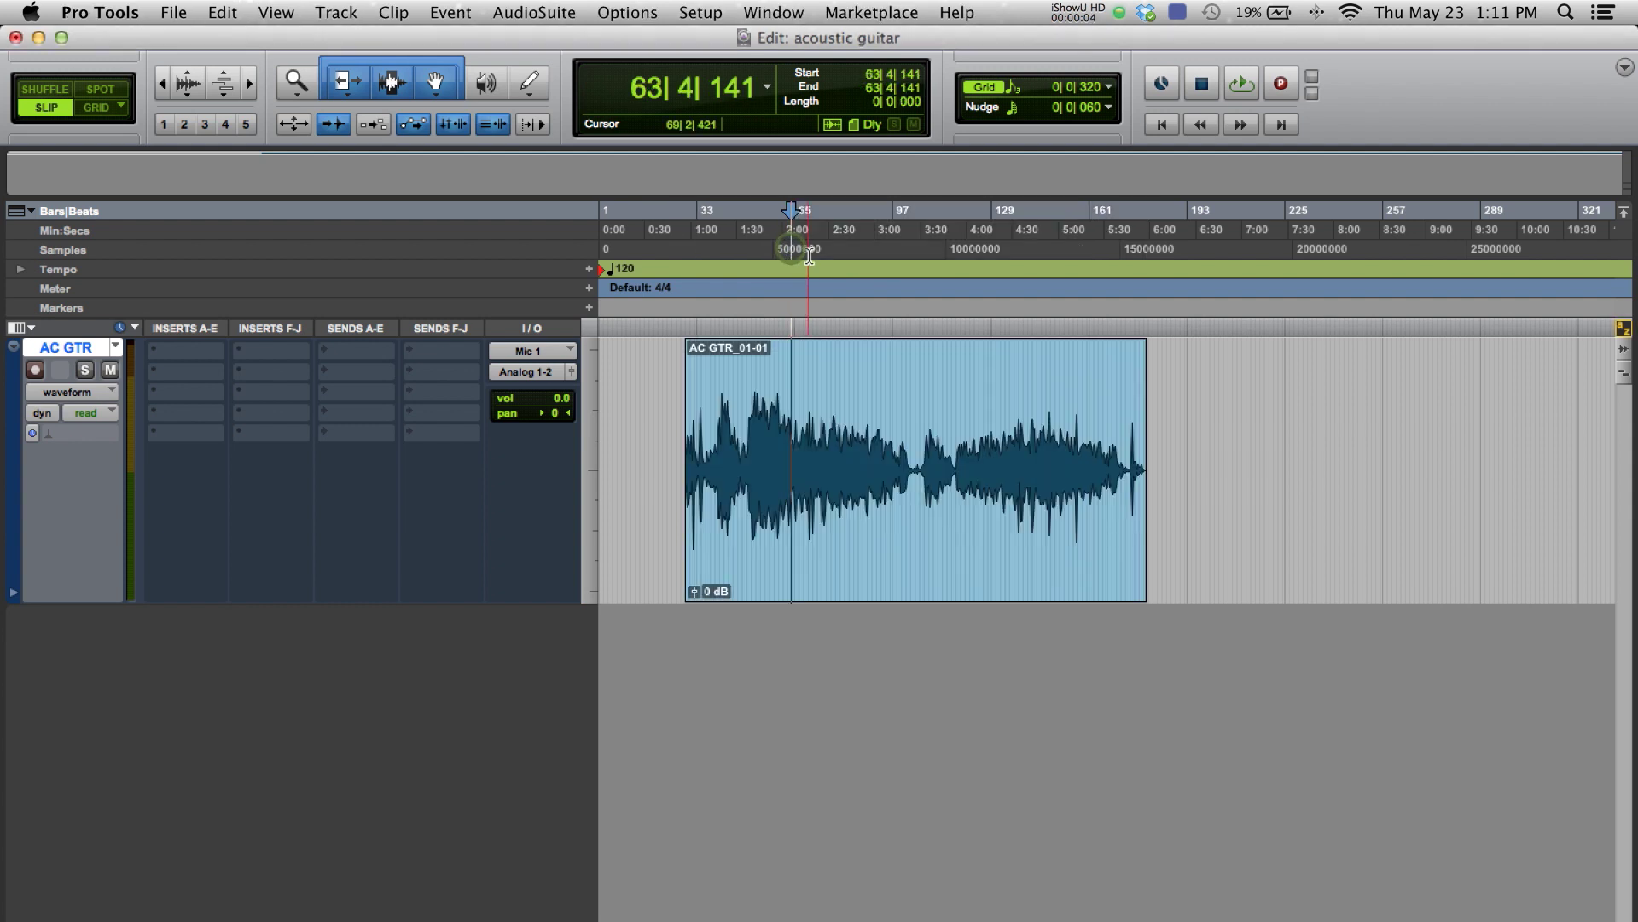
pyautogui.moveTo(776, 249); pyautogui.dragTo(882, 243)
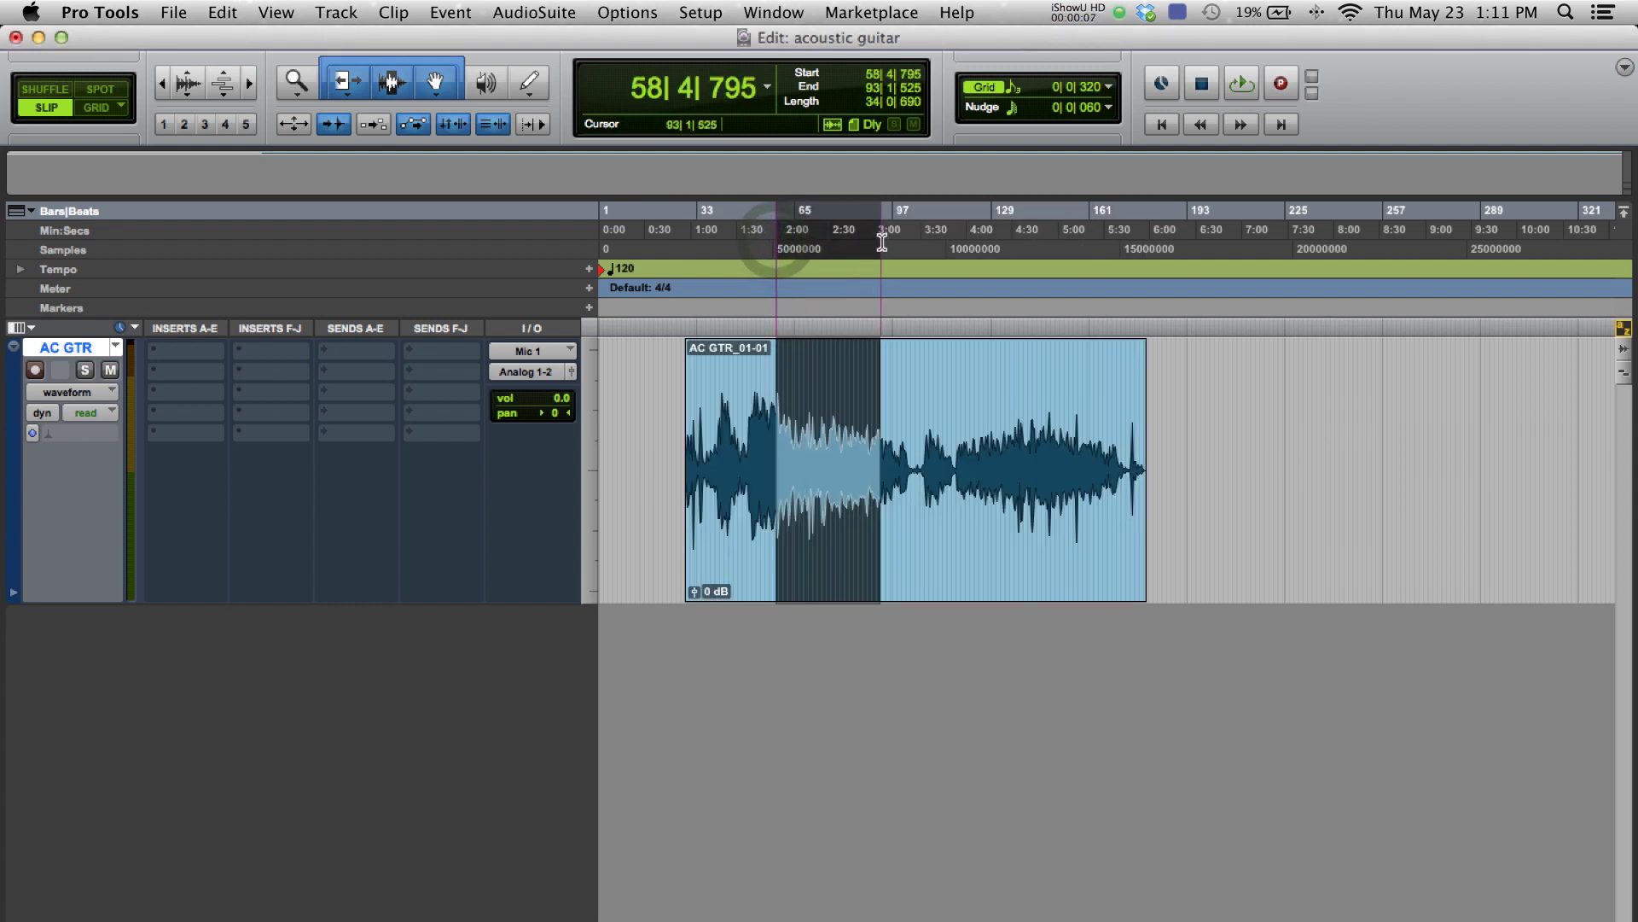
pyautogui.click(1242, 85)
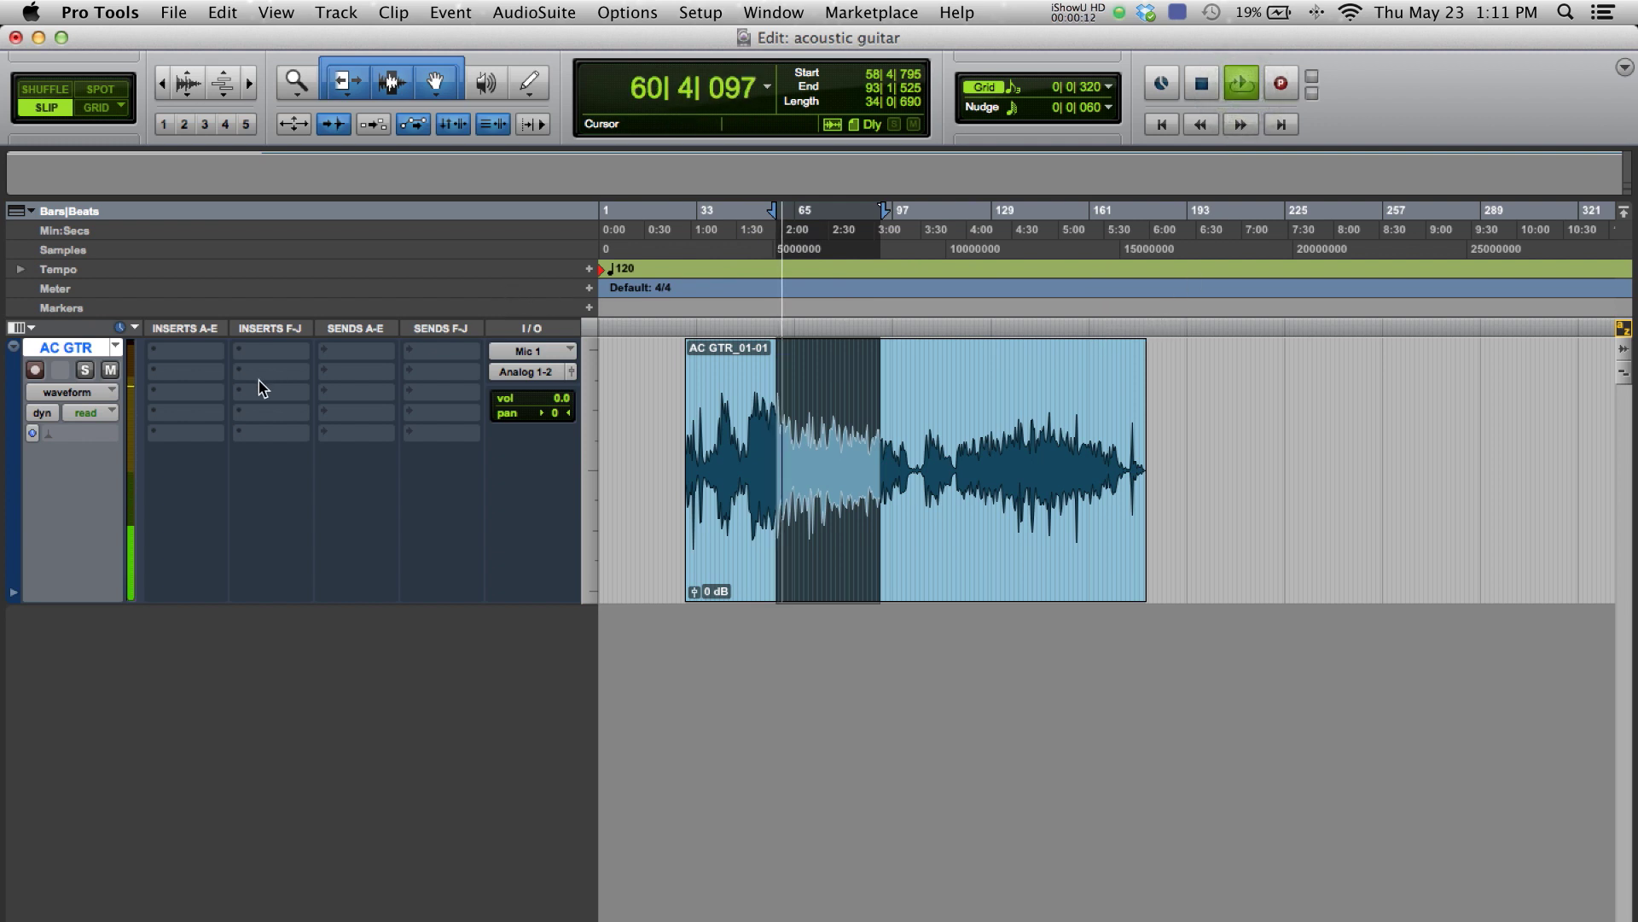
# Insert an EQ3 7-Band plug-in on the AC GTR track's first insert slot.
pyautogui.click(183, 359)
pyautogui.moveTo(223, 388)
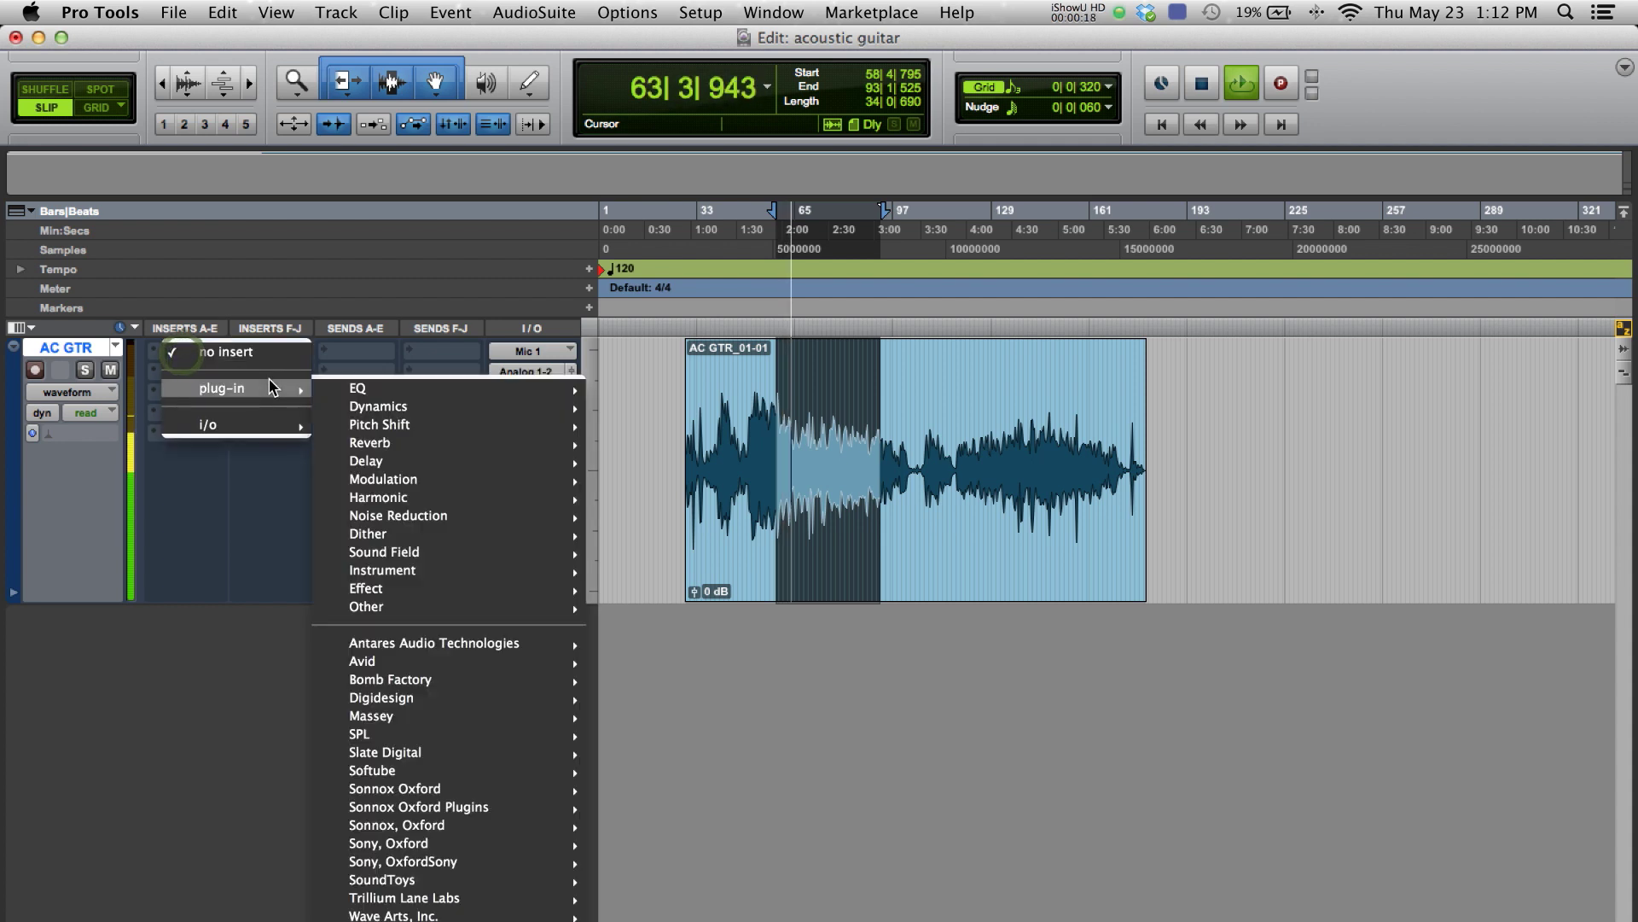
pyautogui.moveTo(362, 388)
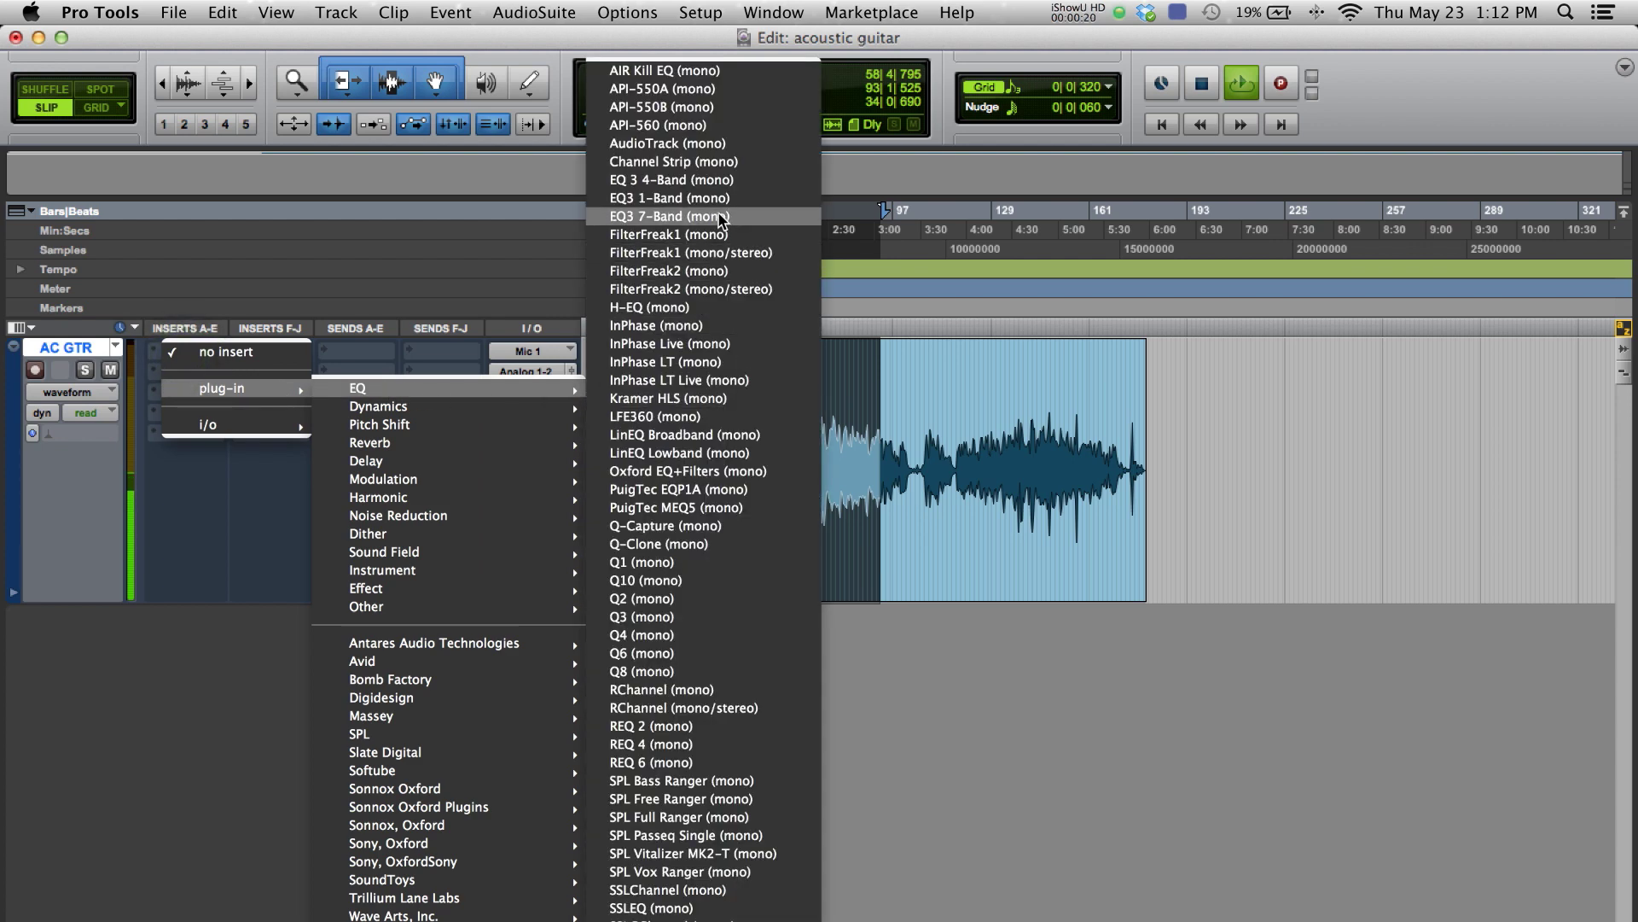
pyautogui.click(682, 216)
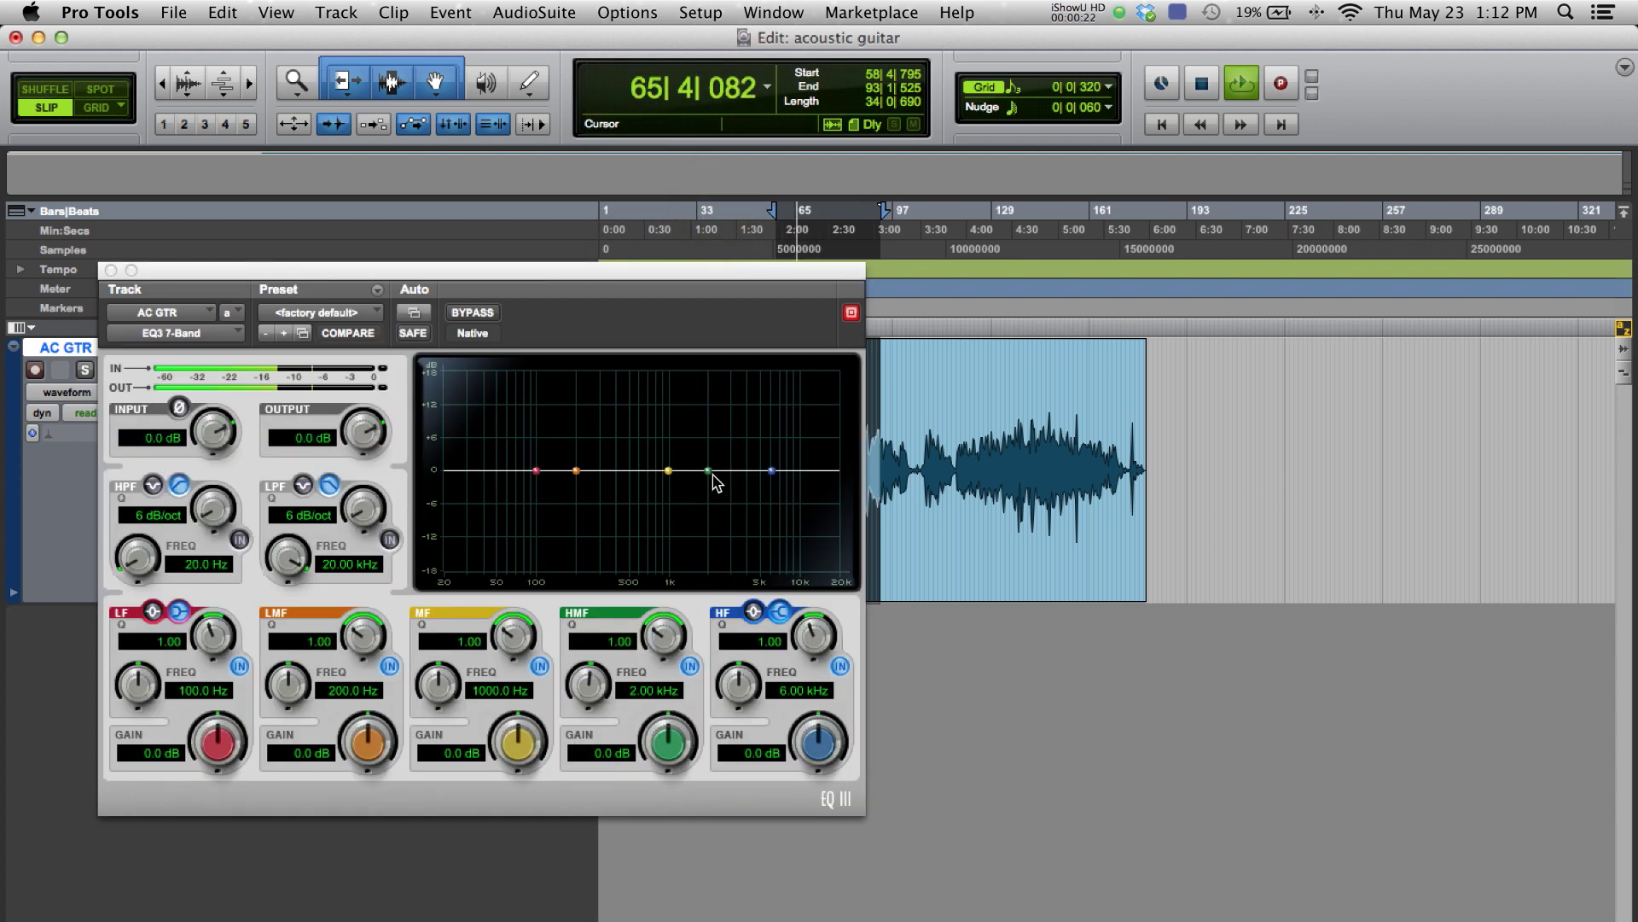
# Boost the high-mid and mid bands and enable a 12 dB/oct high-pass at 57.1 Hz.
pyautogui.click(708, 470)
pyautogui.moveTo(706, 469); pyautogui.dragTo(792, 458)
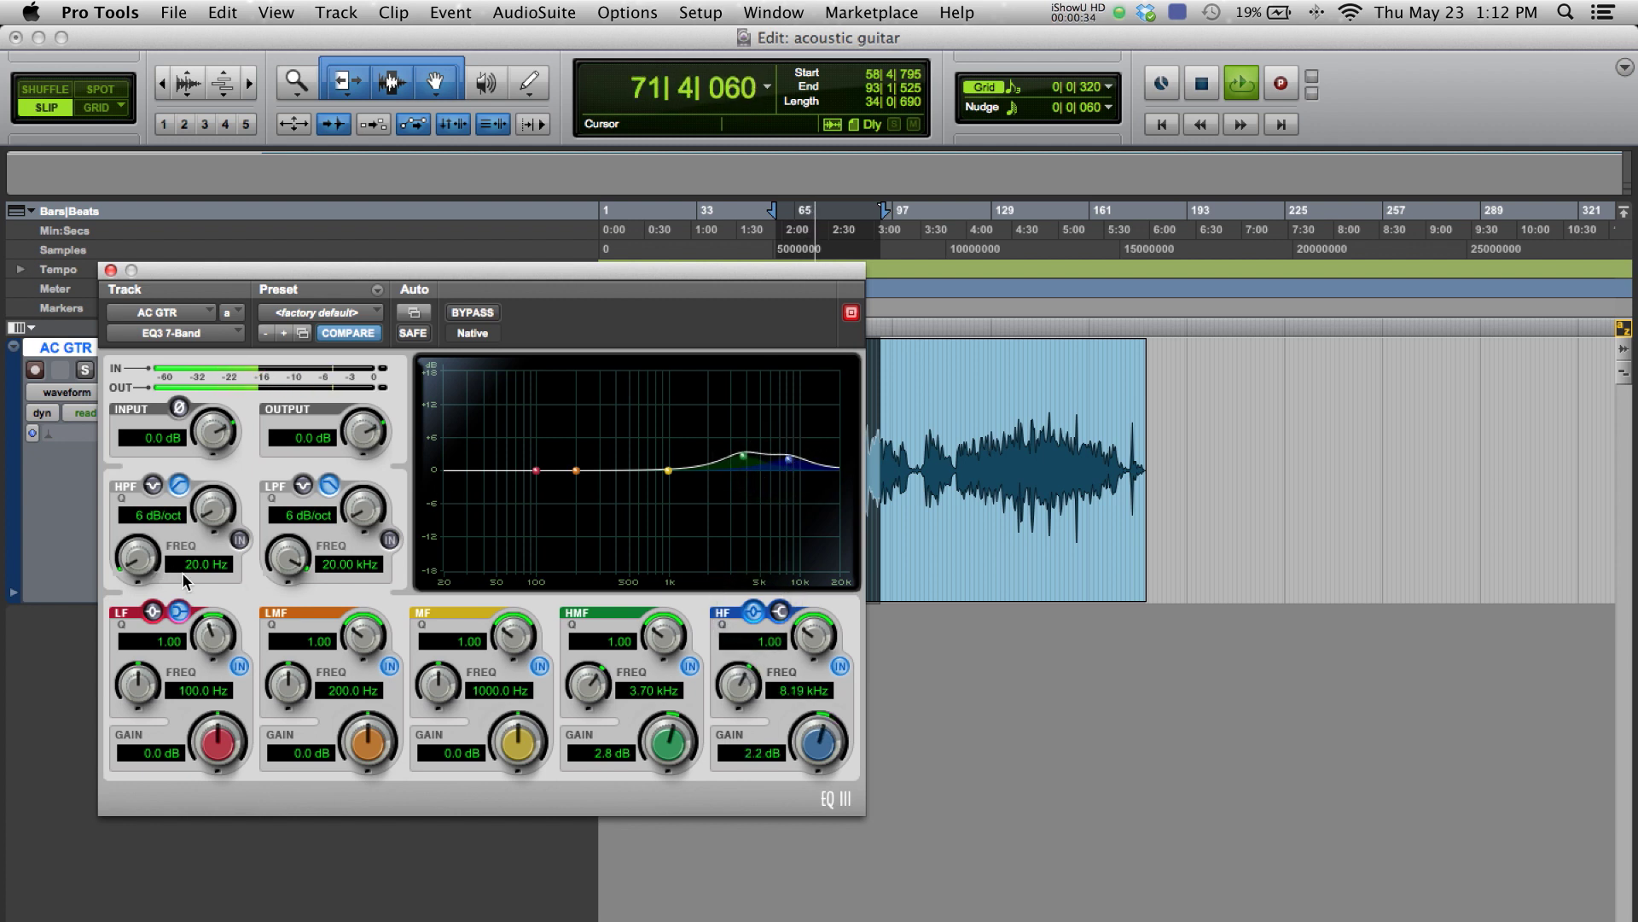
pyautogui.click(239, 540)
pyautogui.moveTo(212, 523); pyautogui.dragTo(211, 512)
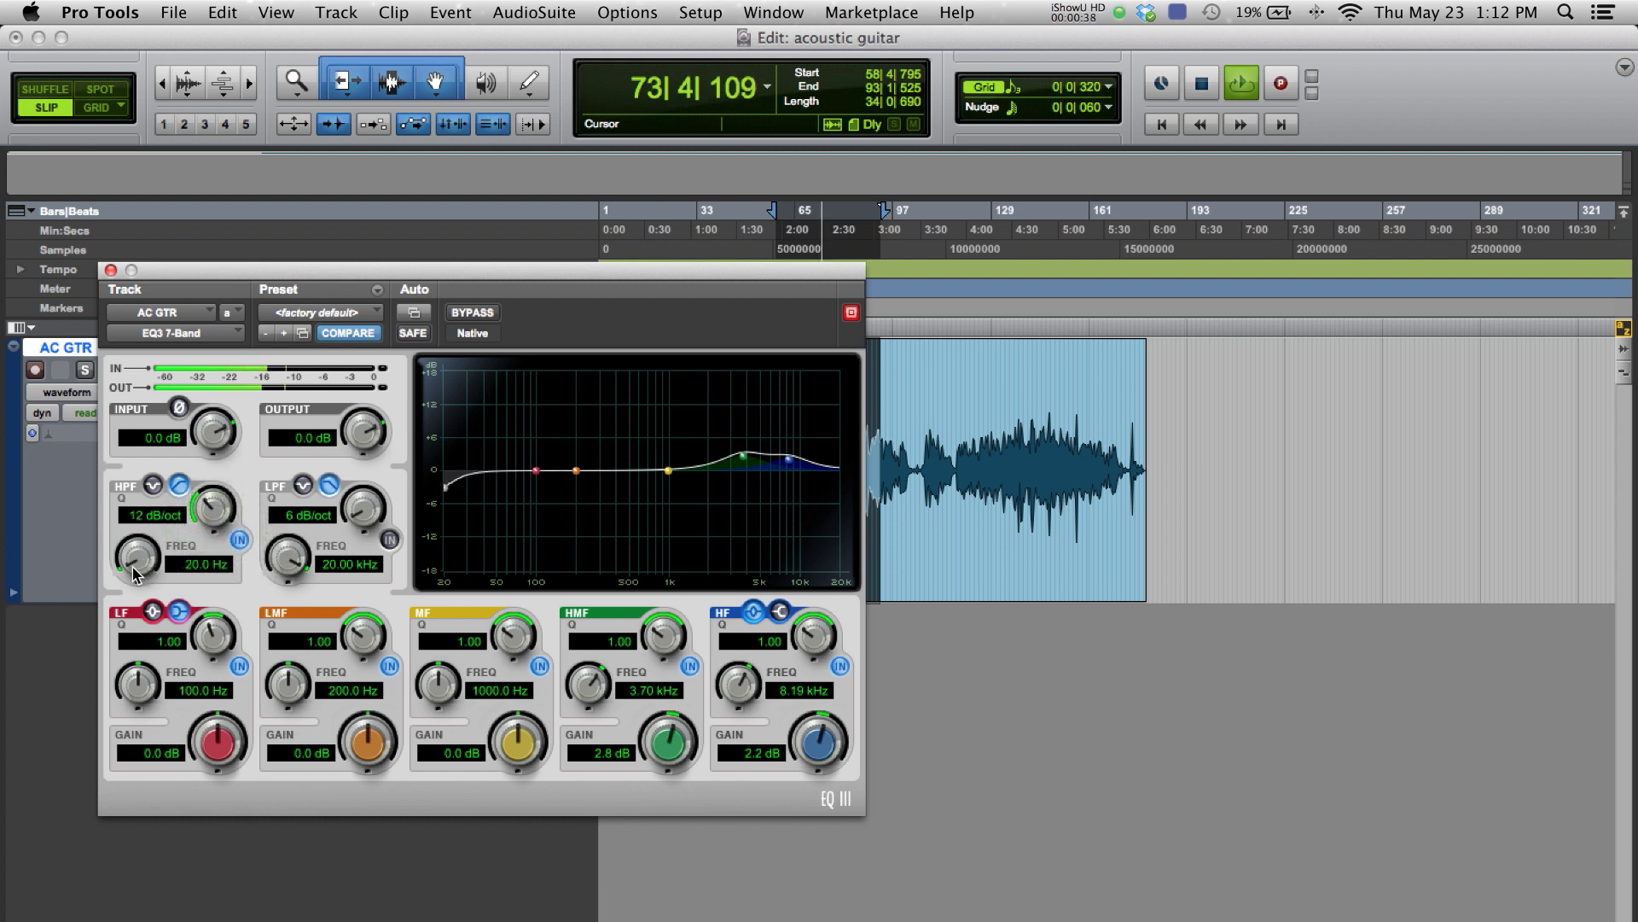
pyautogui.moveTo(134, 574); pyautogui.dragTo(137, 532)
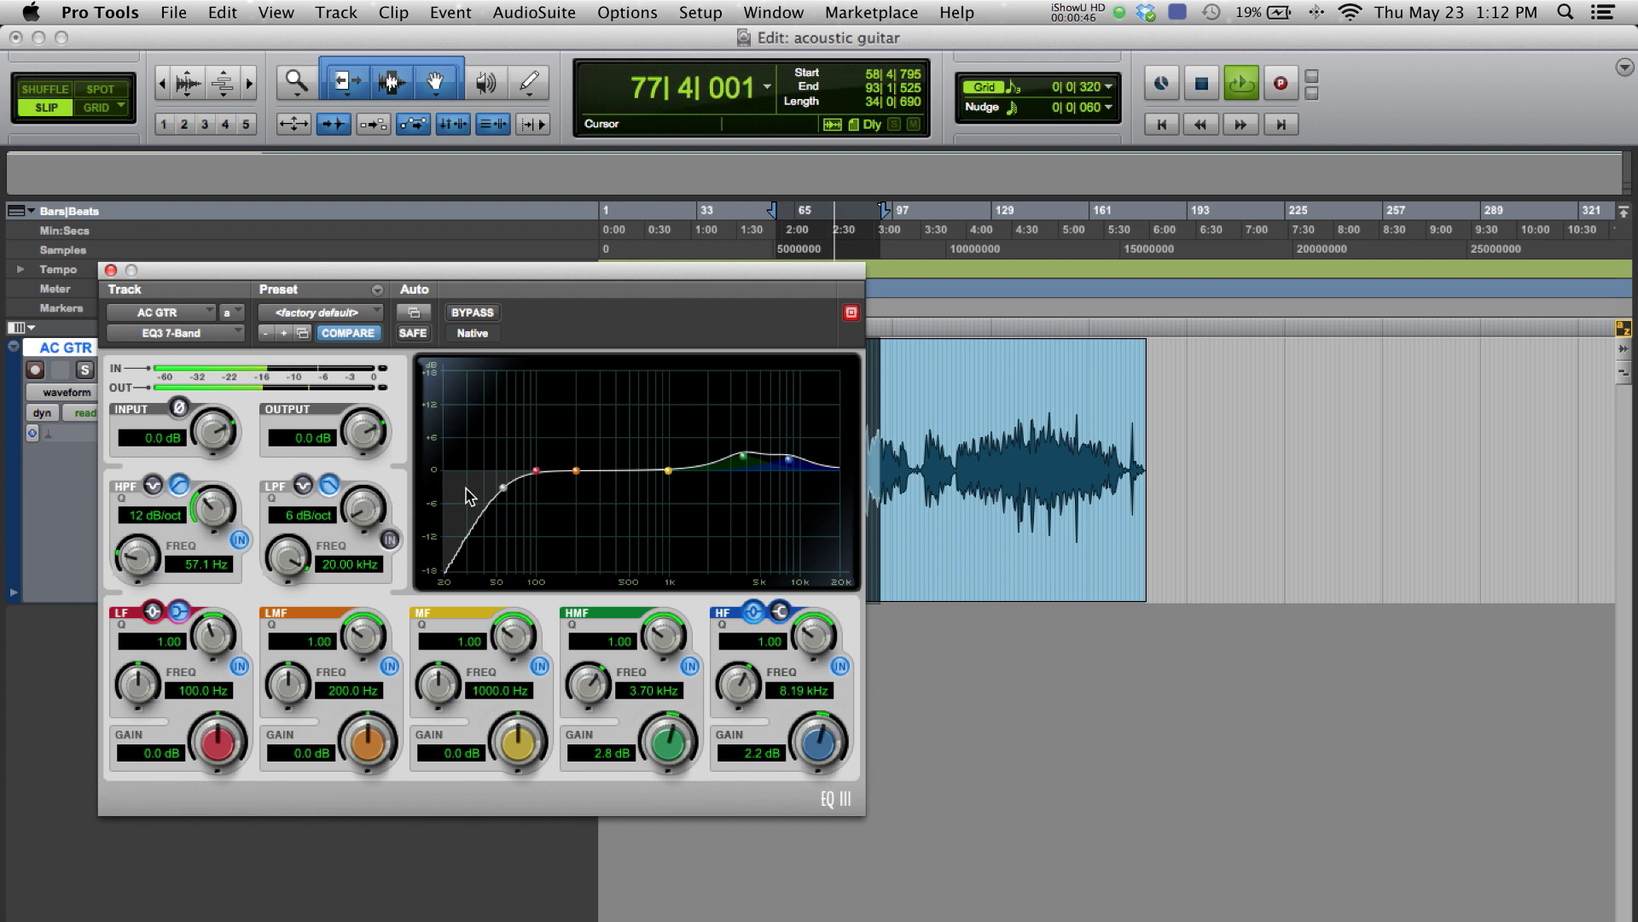
pyautogui.moveTo(669, 472); pyautogui.dragTo(706, 473)
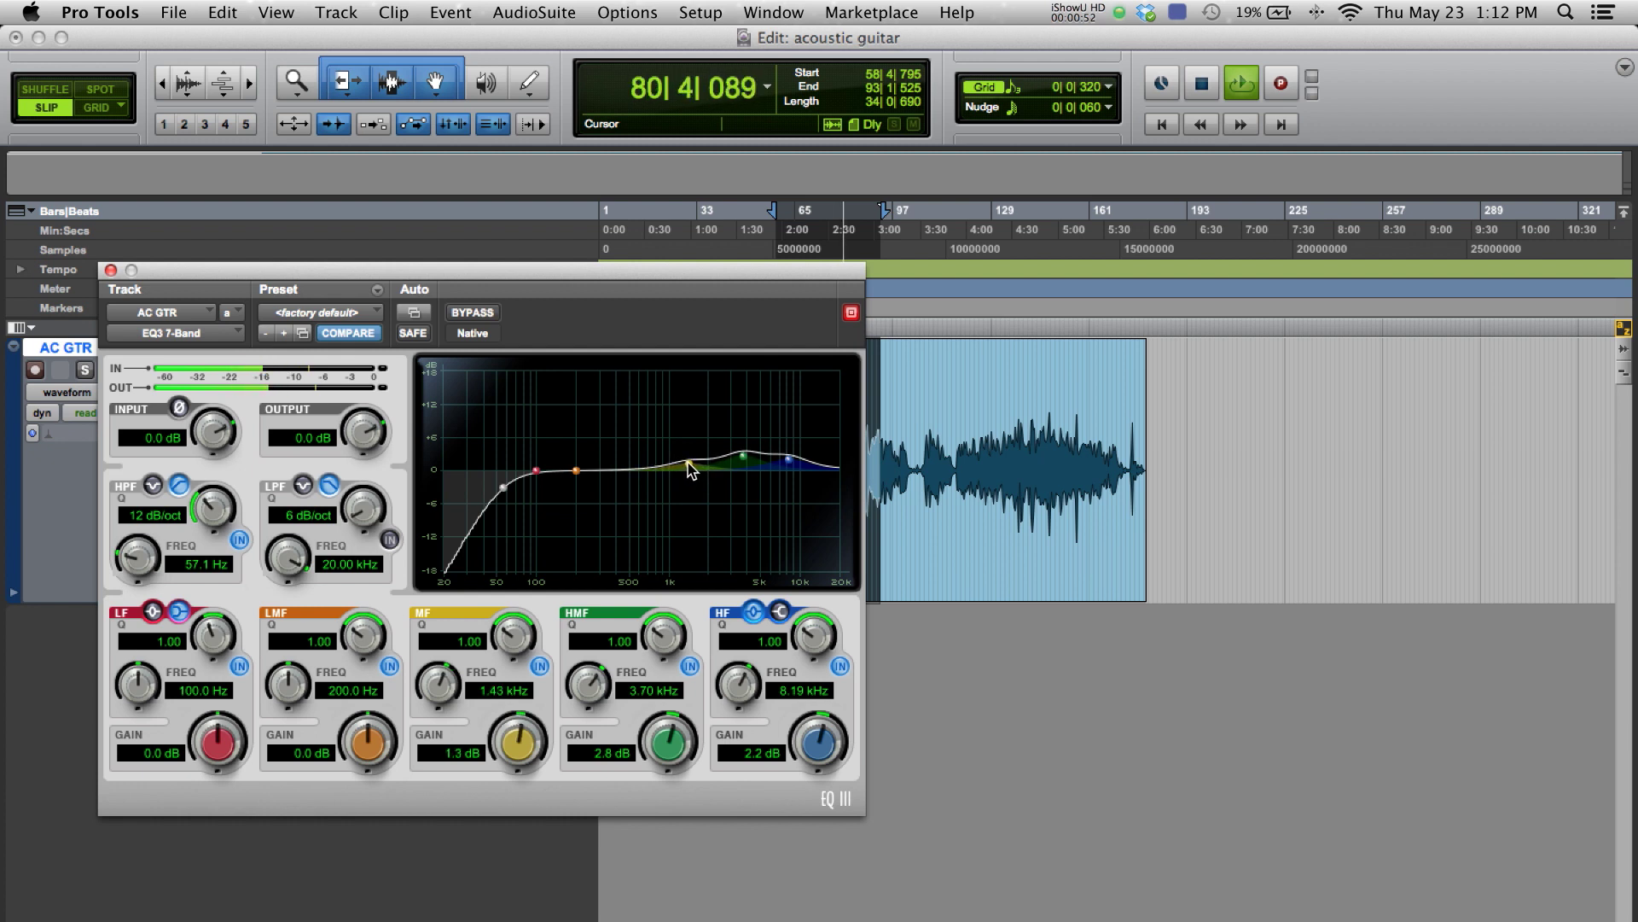
# Compare the EQ bypassed and active, leaving it enabled, then close the EQ window.
pyautogui.click(482, 316)
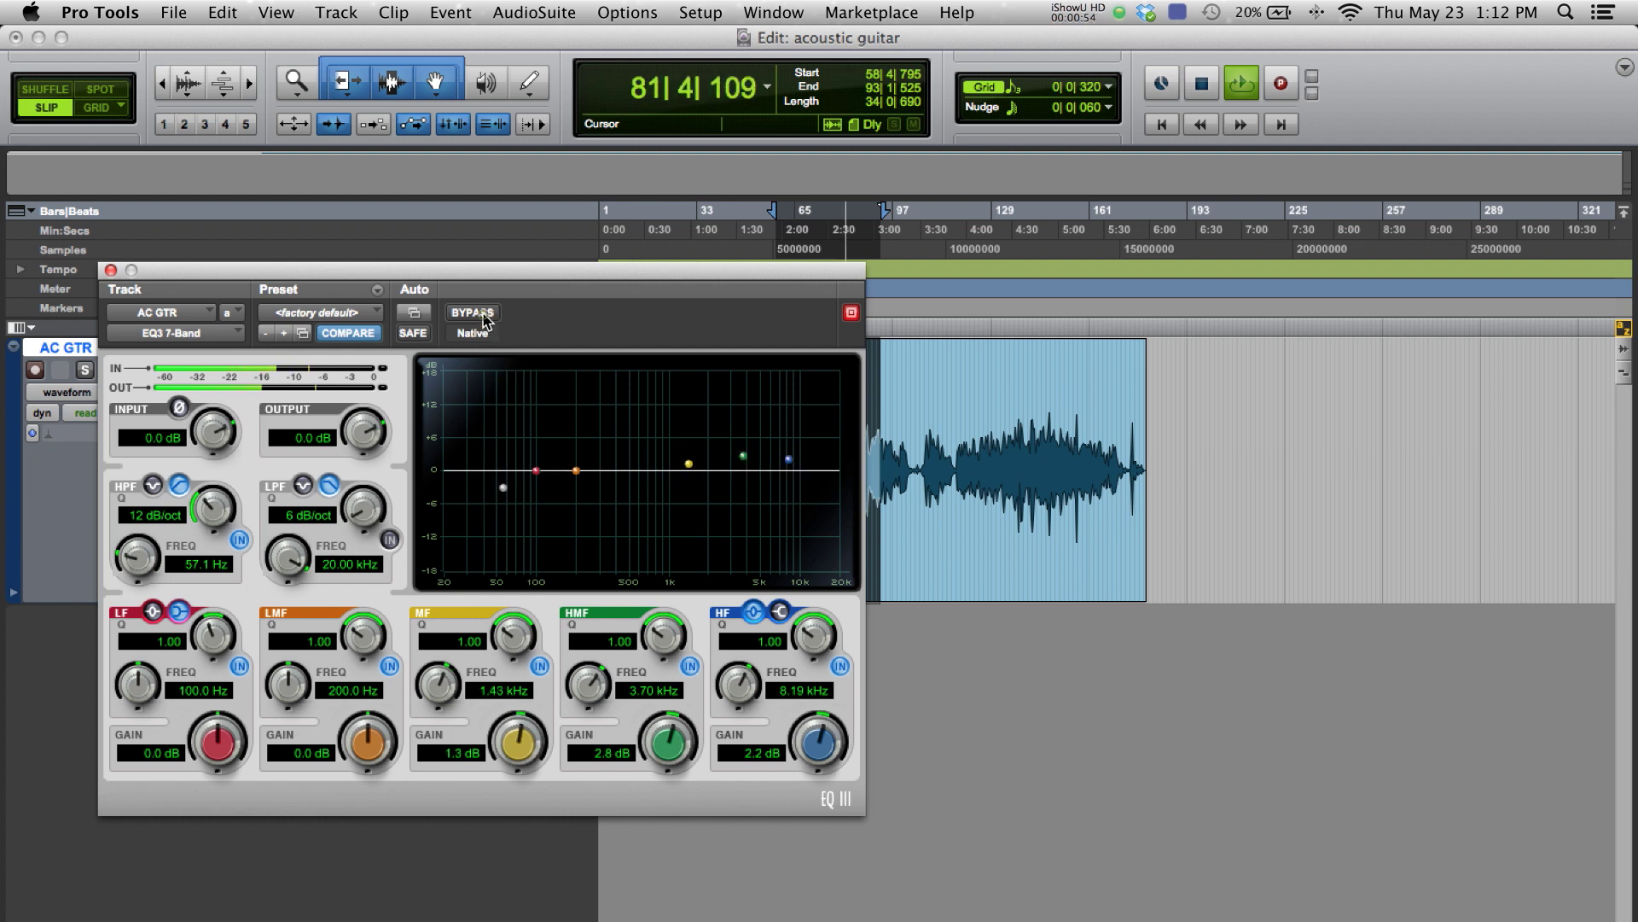
pyautogui.click(482, 316)
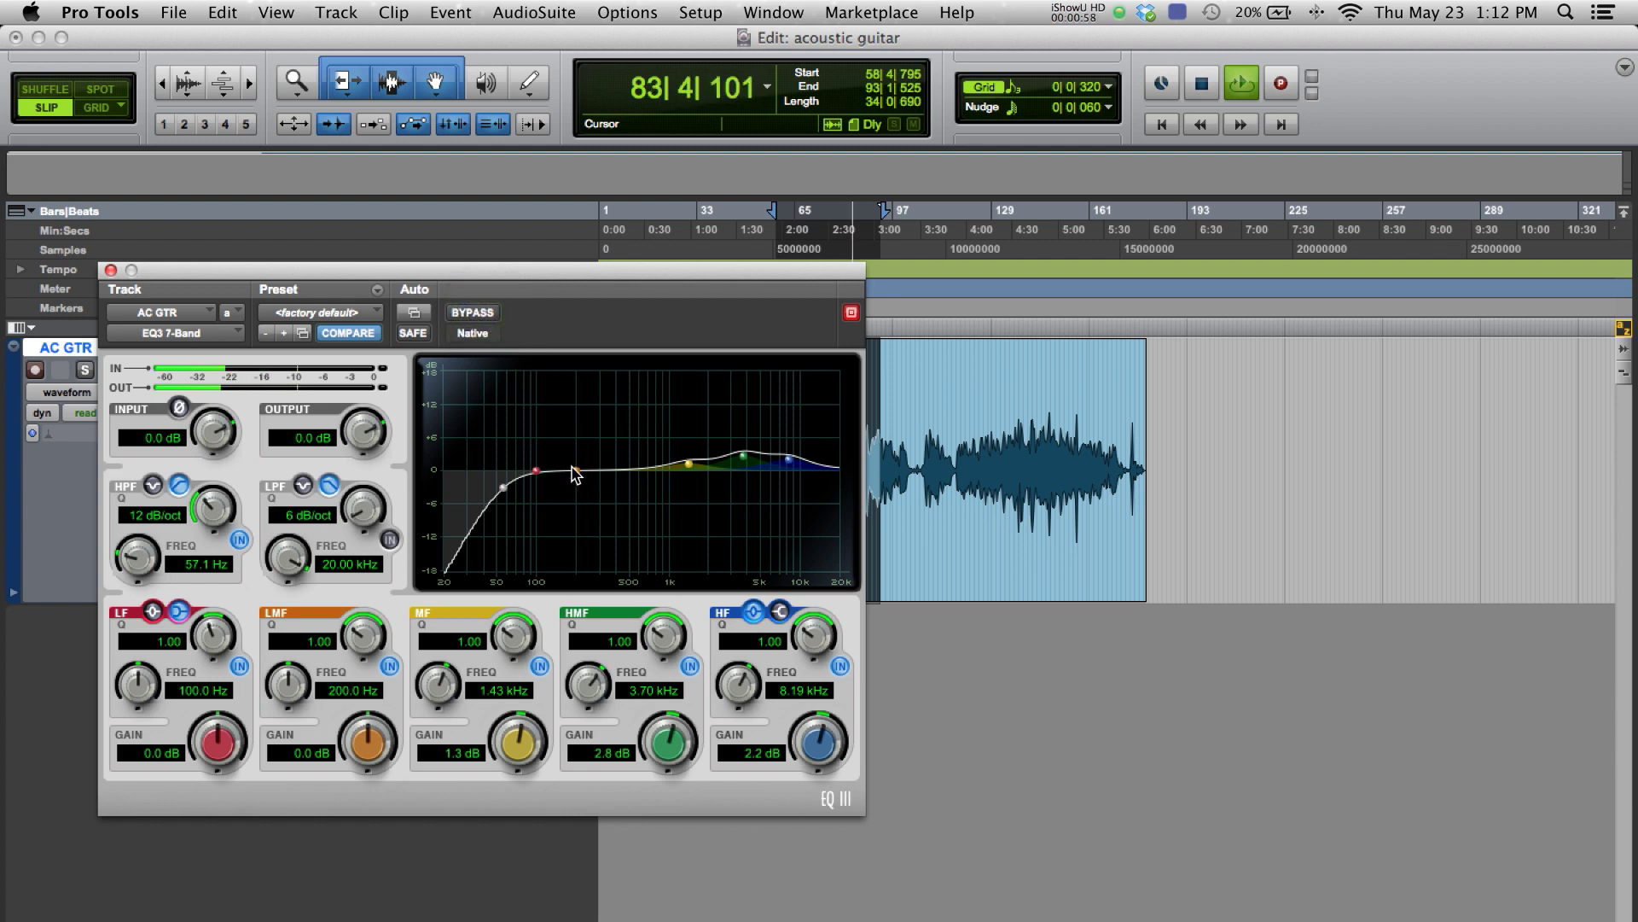
pyautogui.click(111, 270)
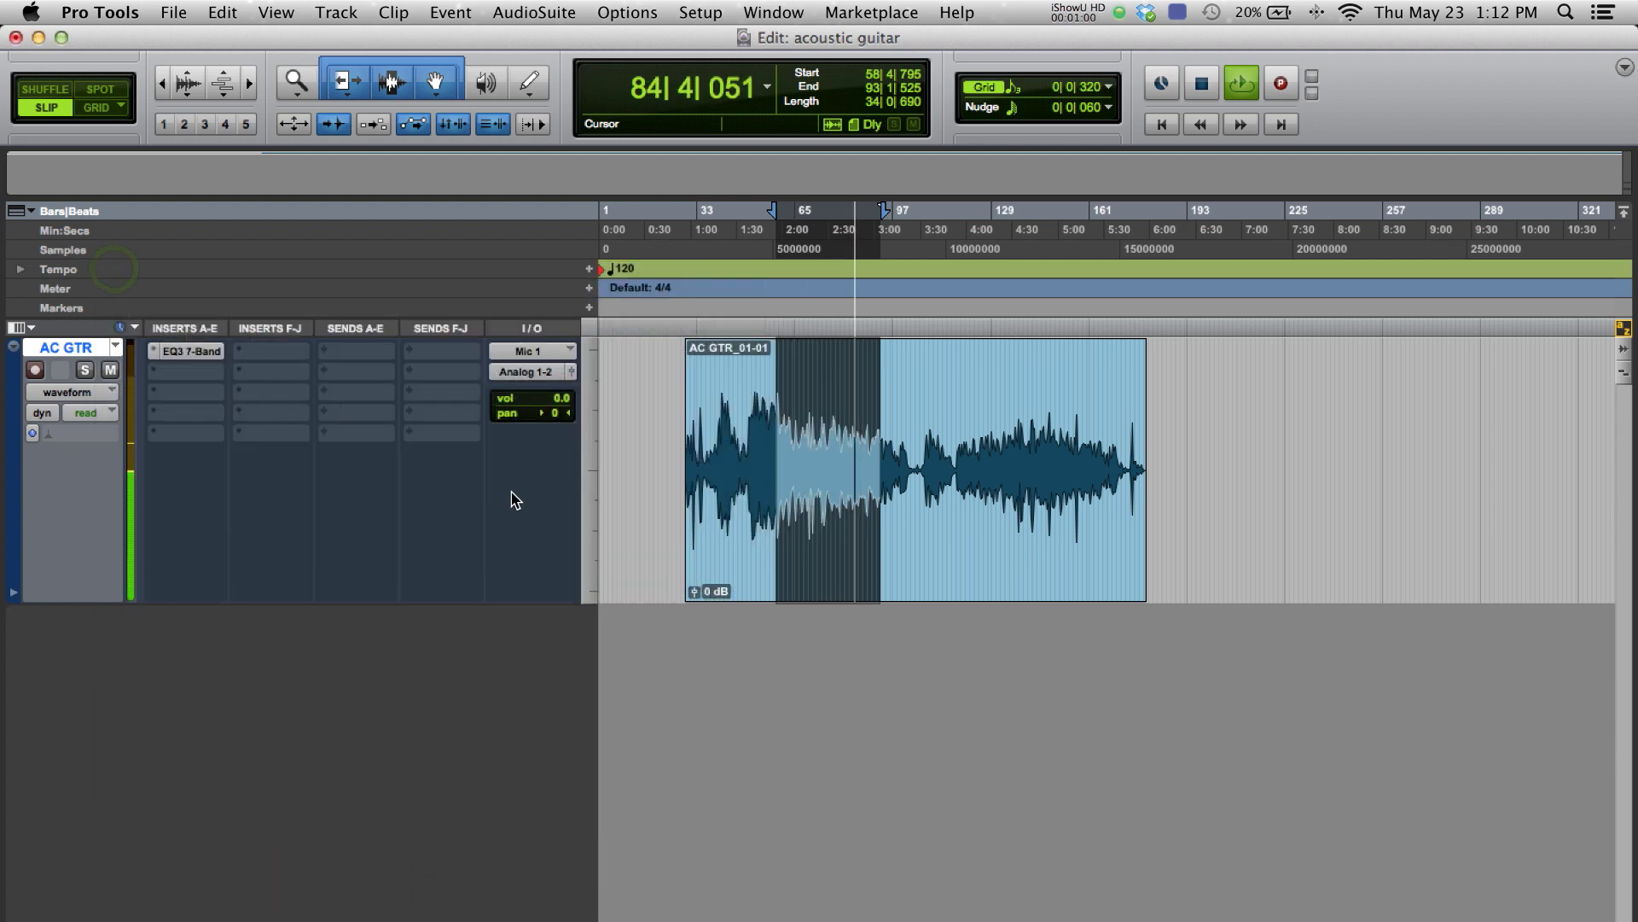
# Add a Renaissance Axx compressor on AC GTR's second insert slot.
pyautogui.click(184, 376)
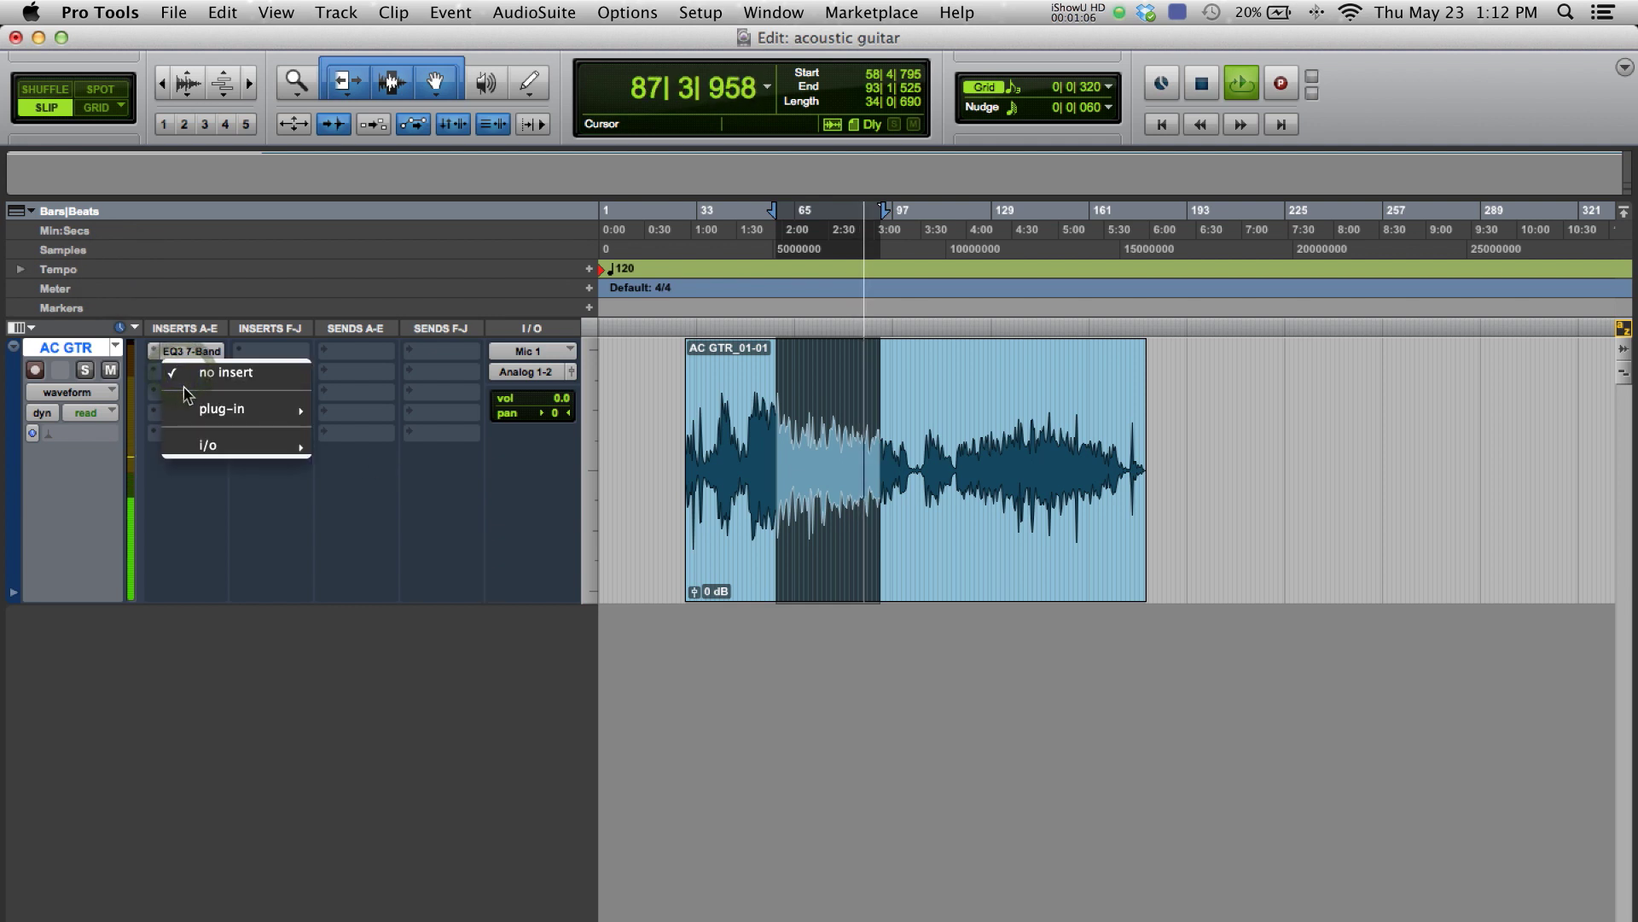
pyautogui.moveTo(195, 410)
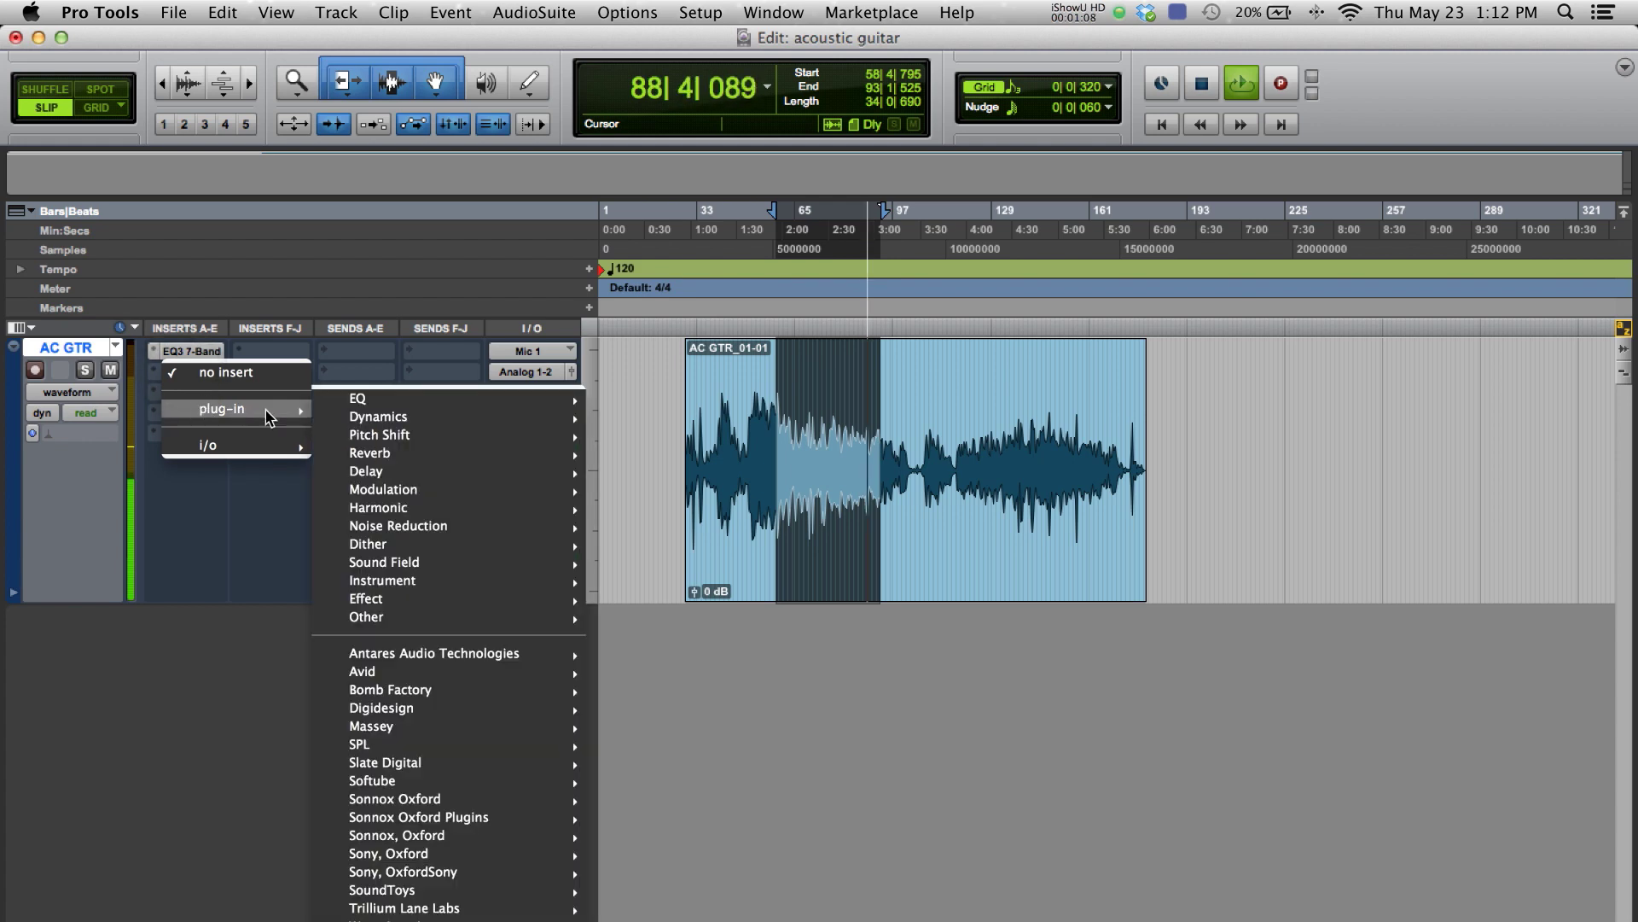
pyautogui.moveTo(461, 418)
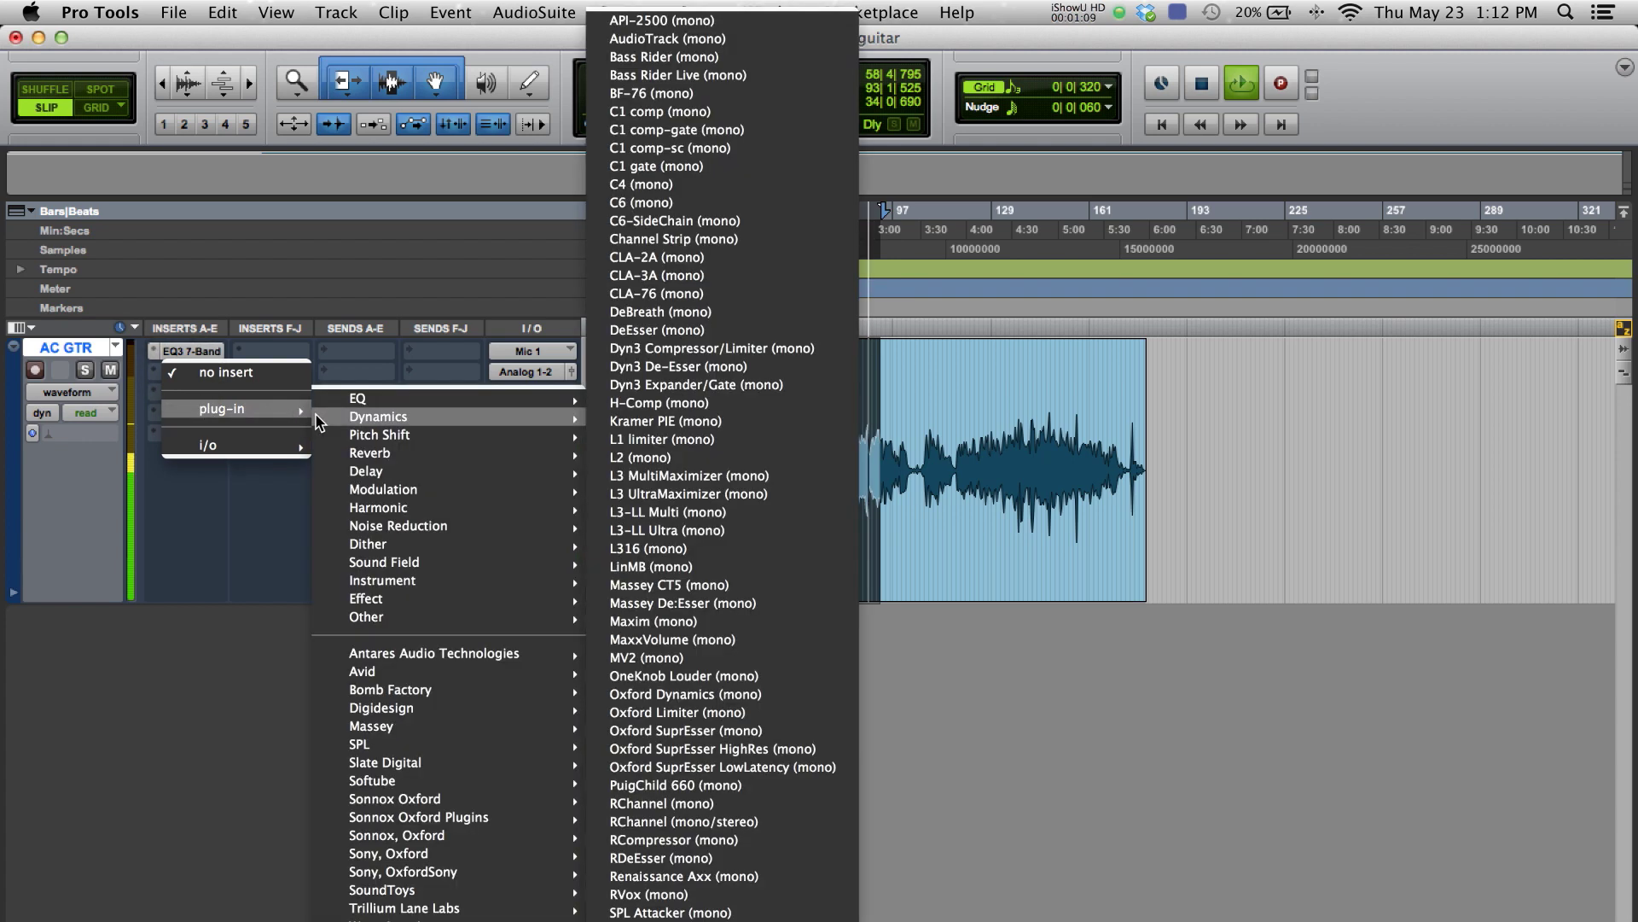
pyautogui.click(751, 875)
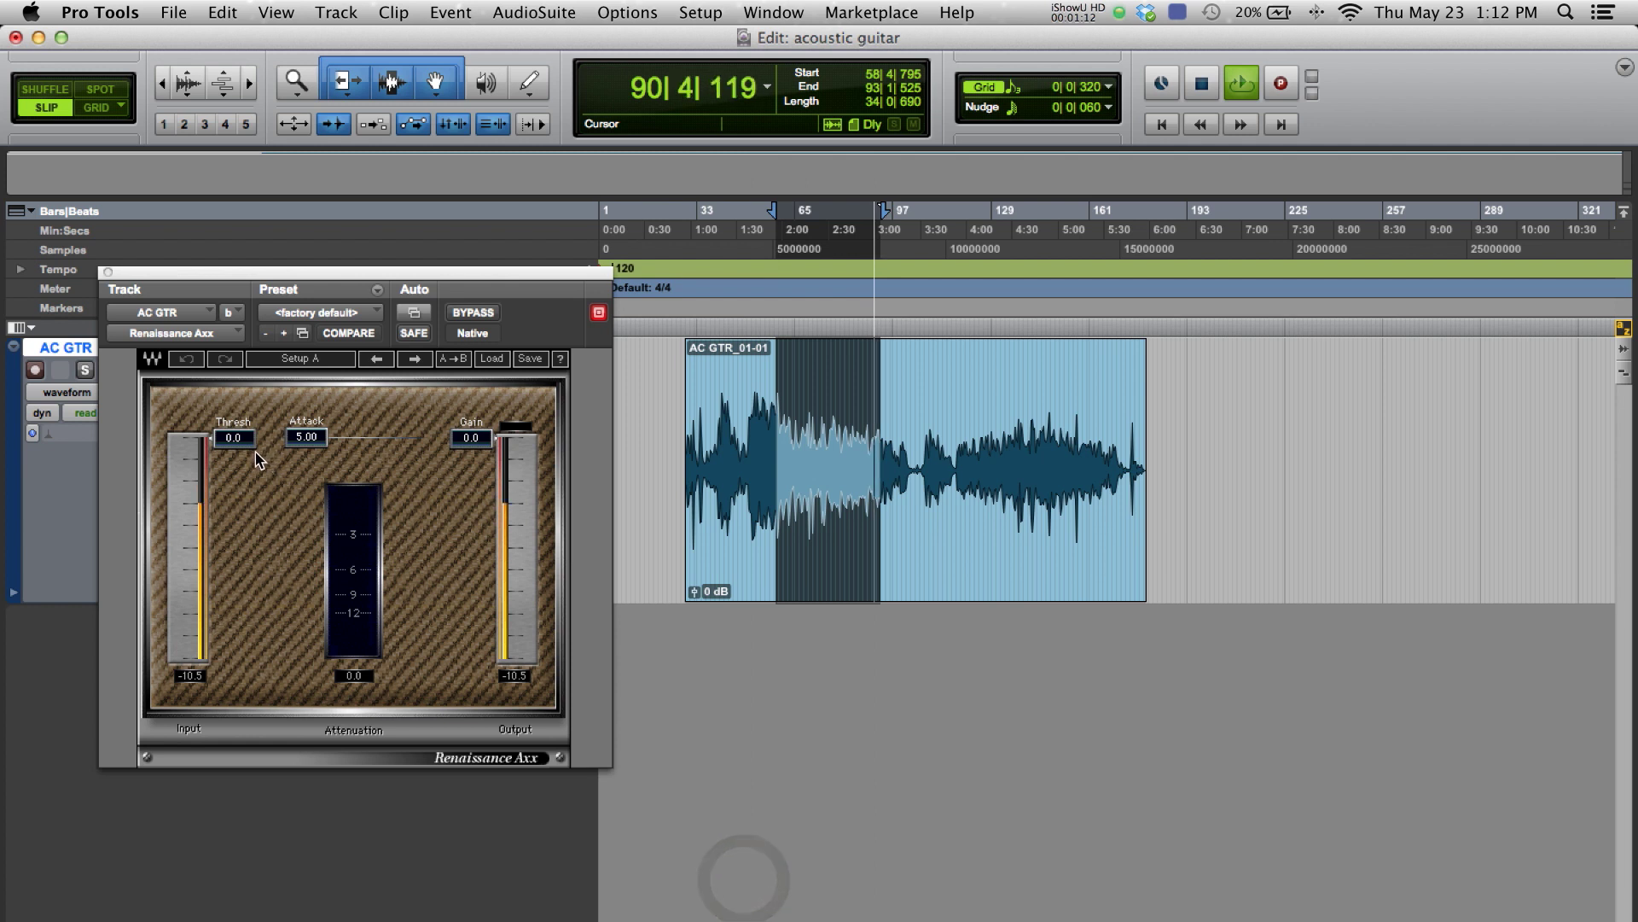
# Set the Renaissance Axx threshold to about -3.9 and gain to -2.3, then close it.
pyautogui.moveTo(234, 437); pyautogui.dragTo(234, 451)
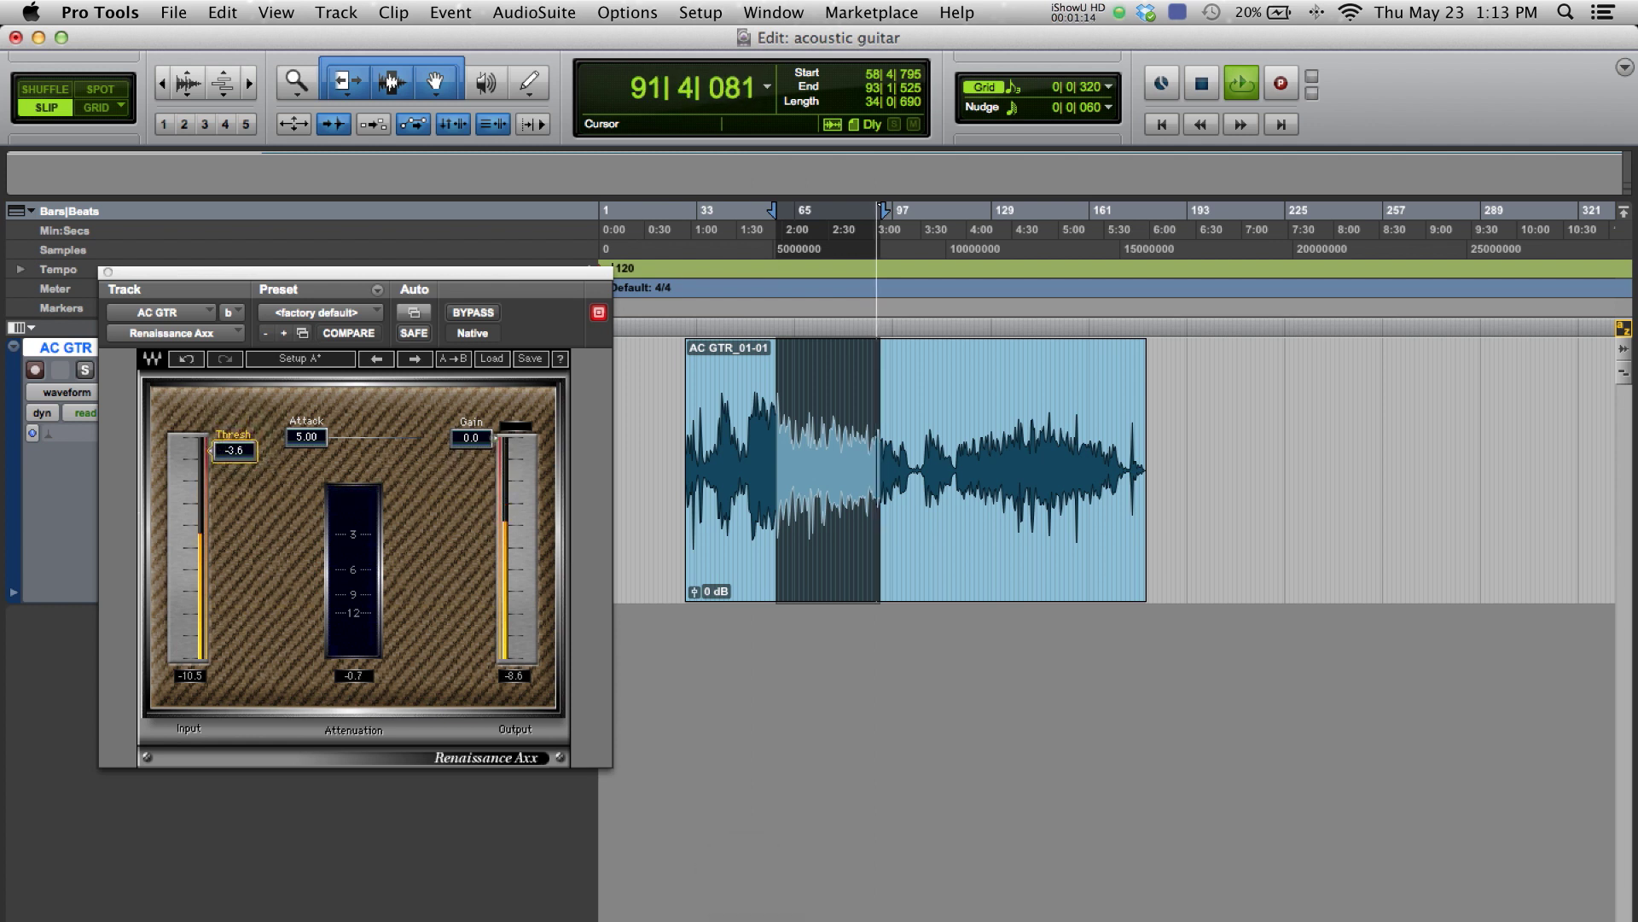
pyautogui.moveTo(471, 437); pyautogui.dragTo(471, 453)
pyautogui.moveTo(234, 450); pyautogui.dragTo(233, 452)
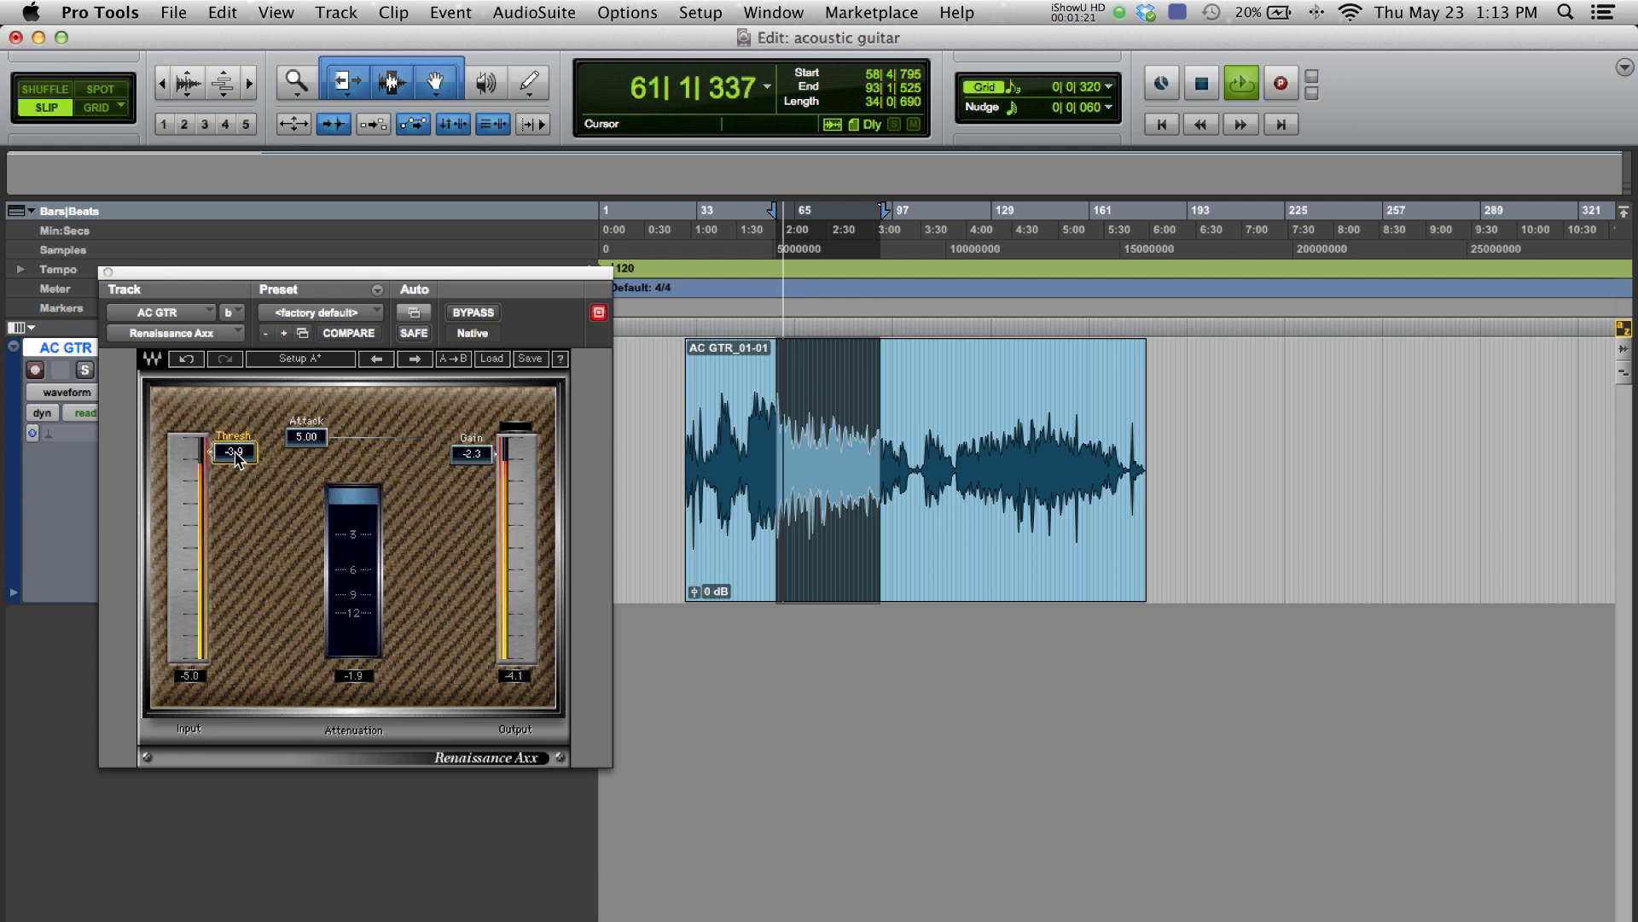
pyautogui.click(109, 273)
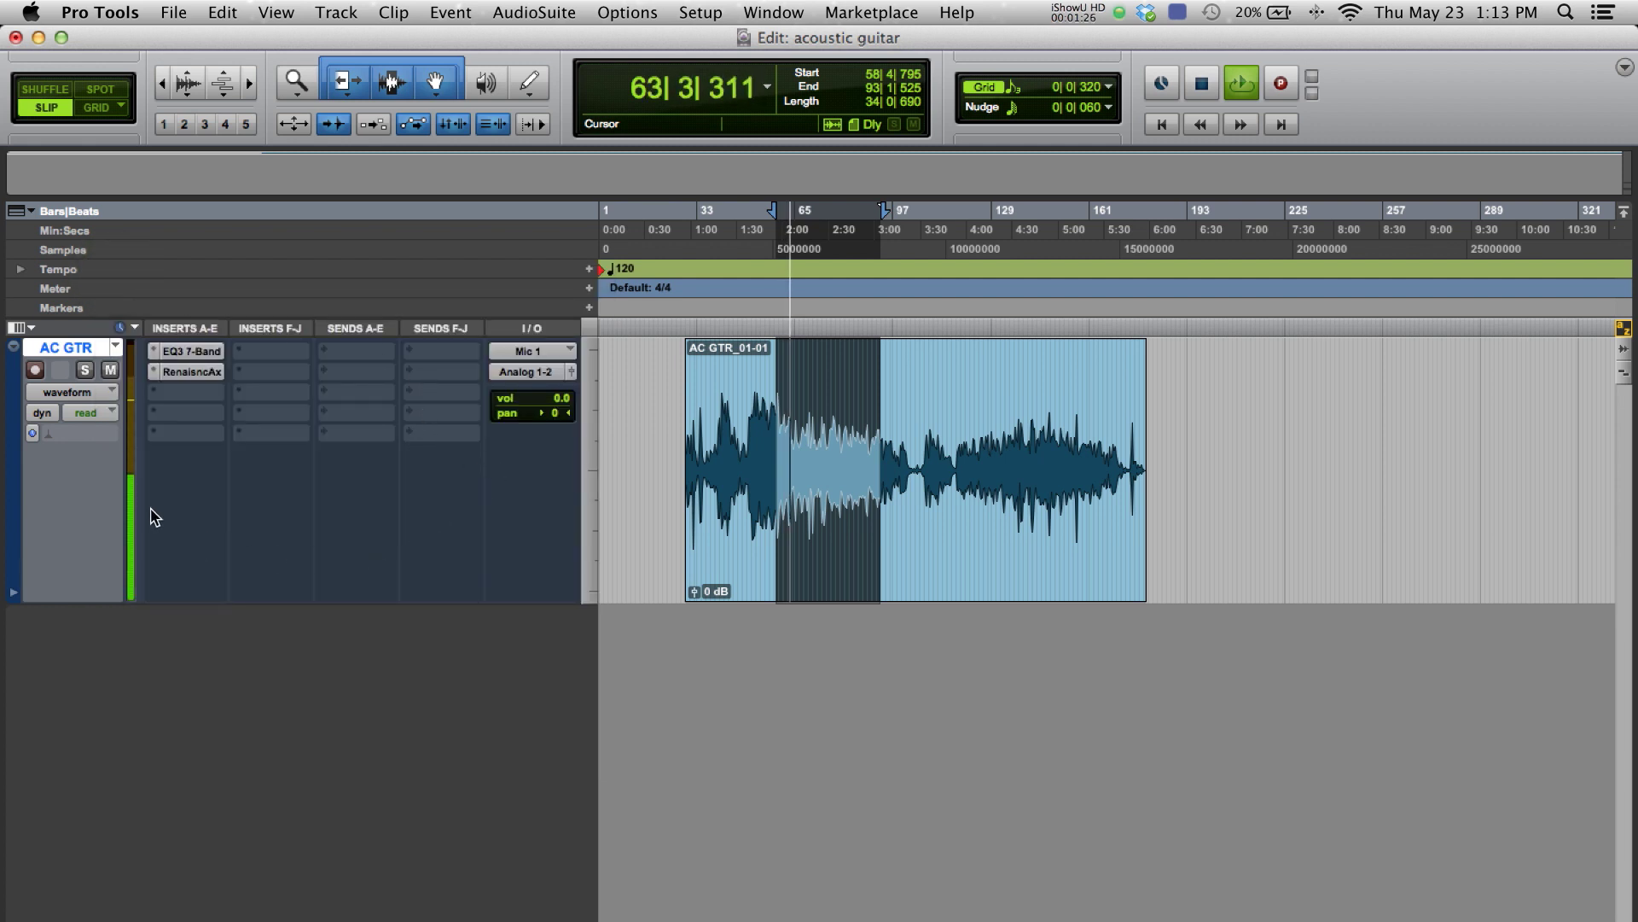
# Create a new stereo Aux Input track.
pyautogui.press('super+shift+n')
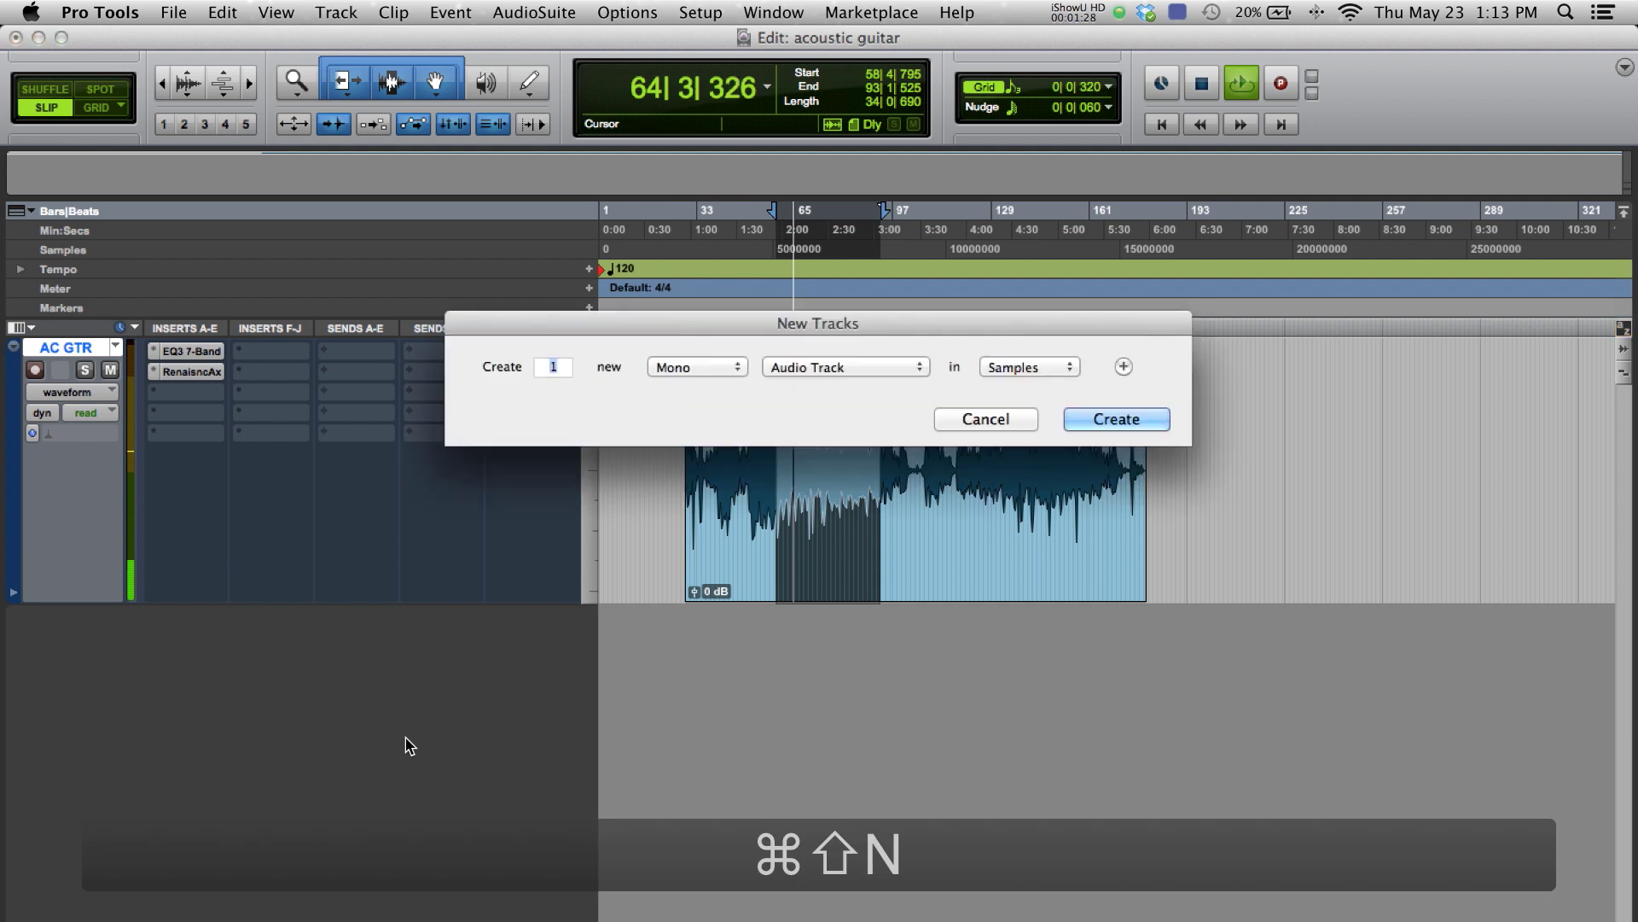
pyautogui.click(697, 375)
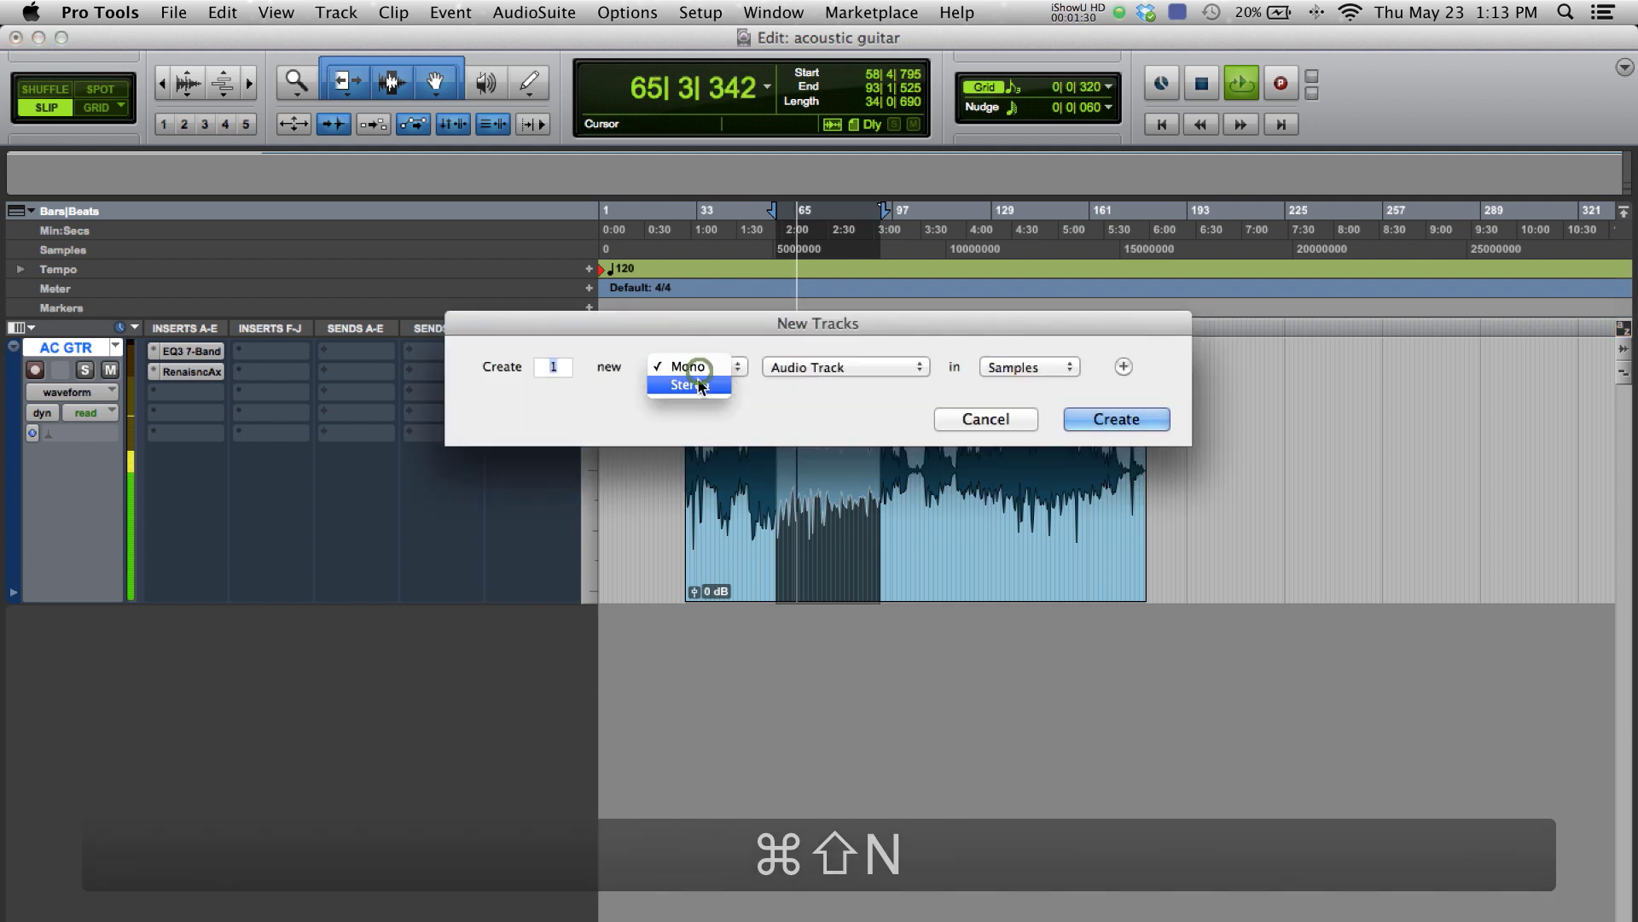
pyautogui.click(697, 385)
pyautogui.click(843, 368)
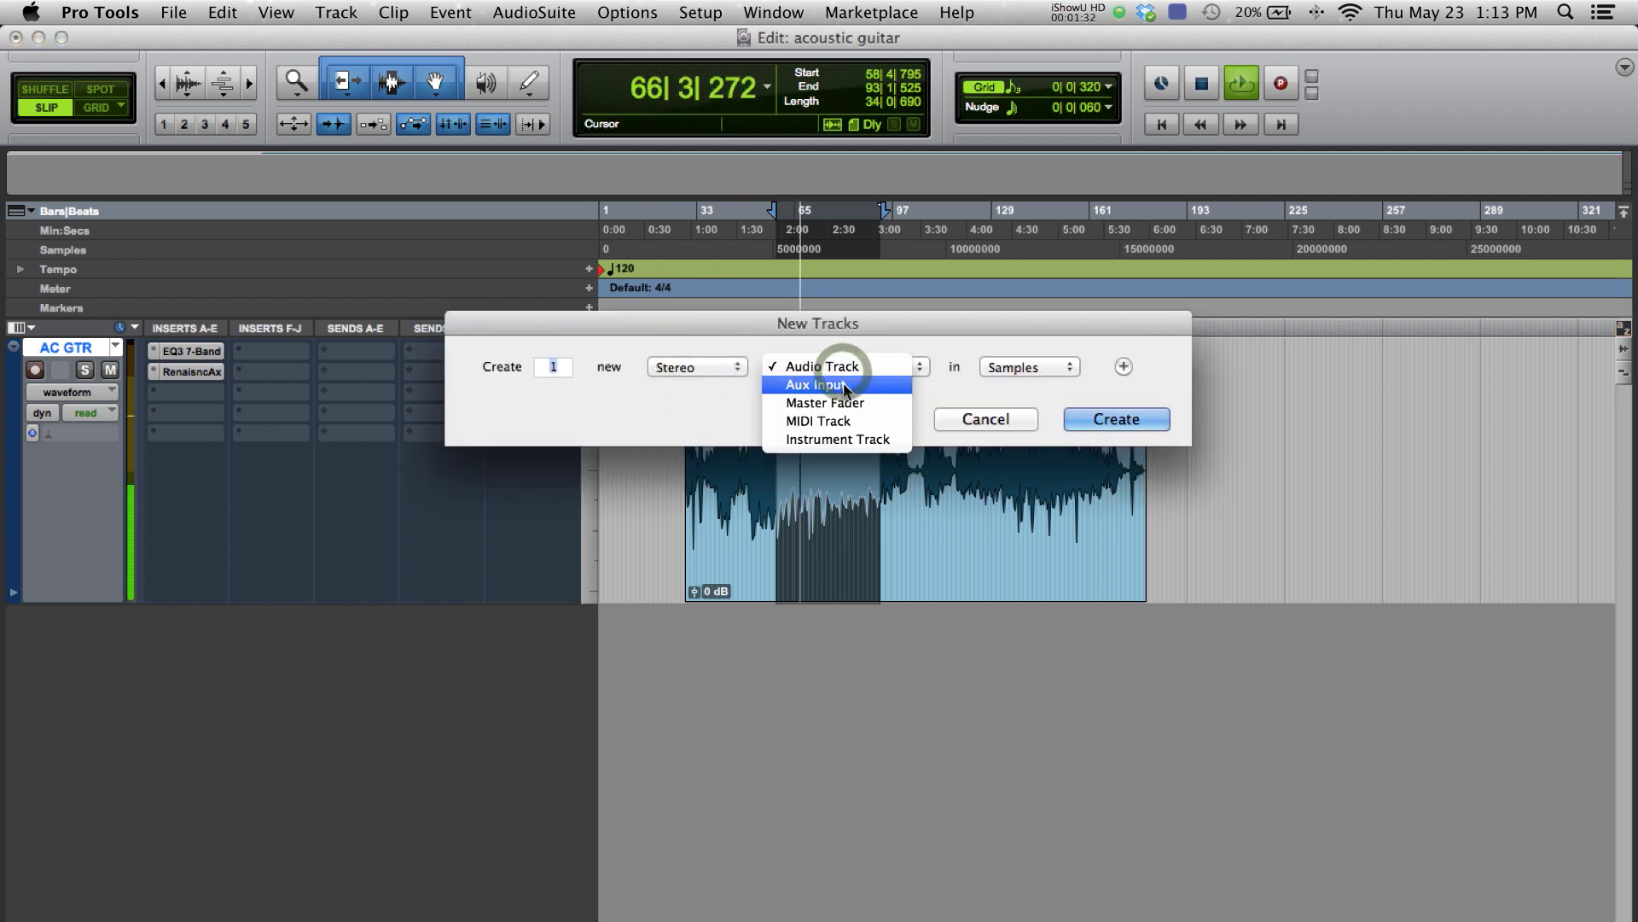
pyautogui.click(879, 386)
pyautogui.click(1134, 419)
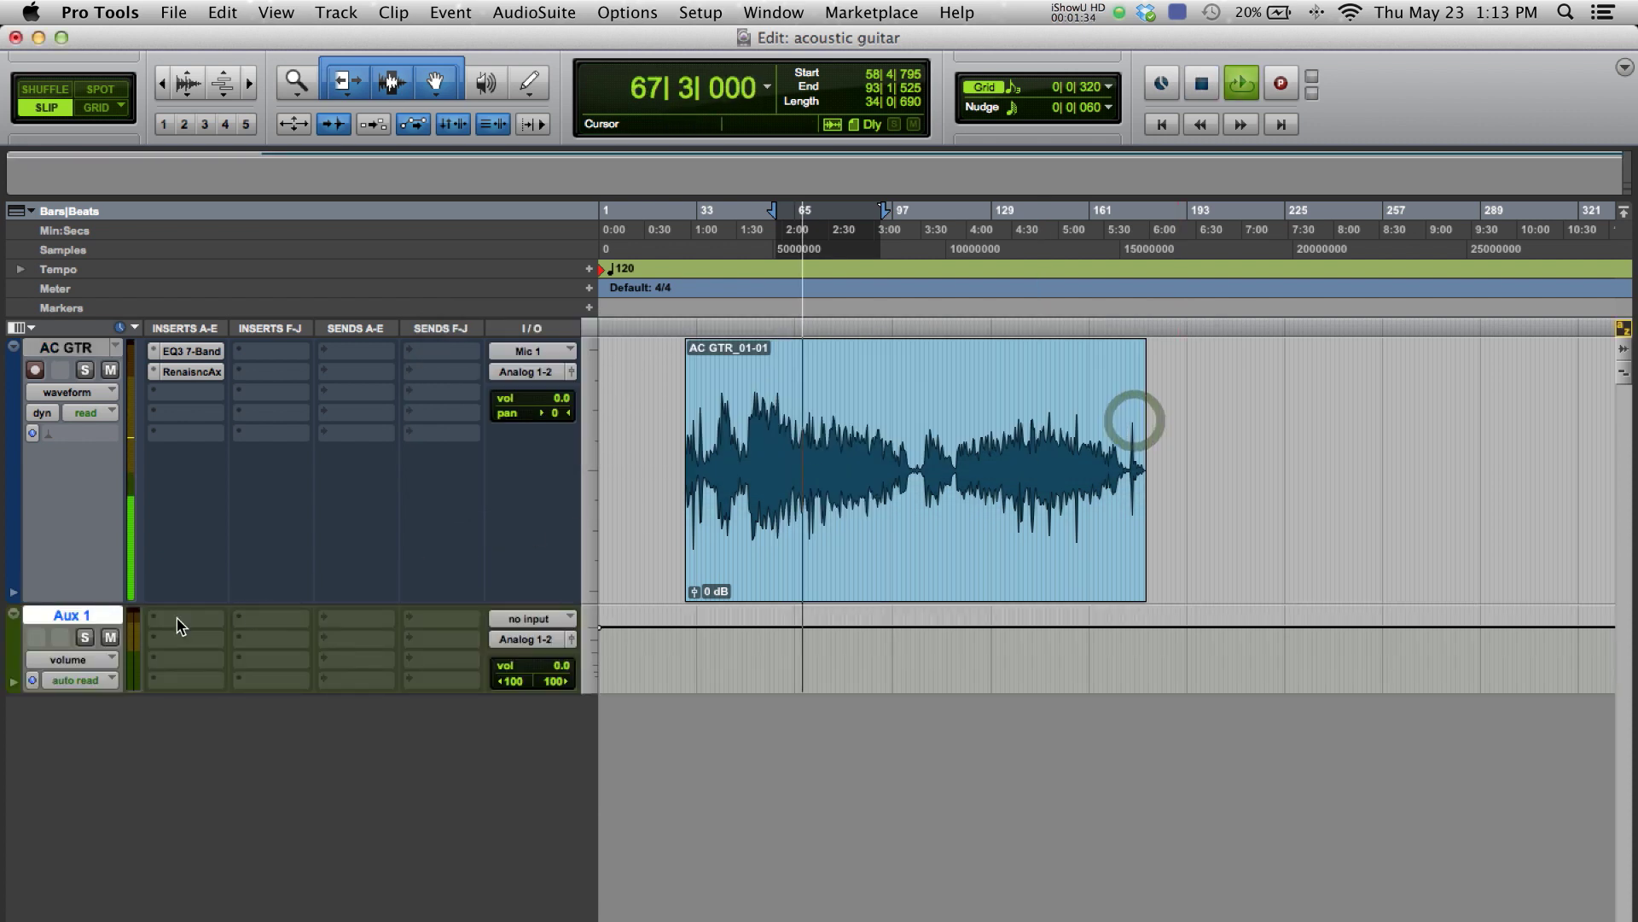
# Rename the new aux track to REVERB.
pyautogui.doubleClick(70, 615)
pyautogui.write('REVERB')
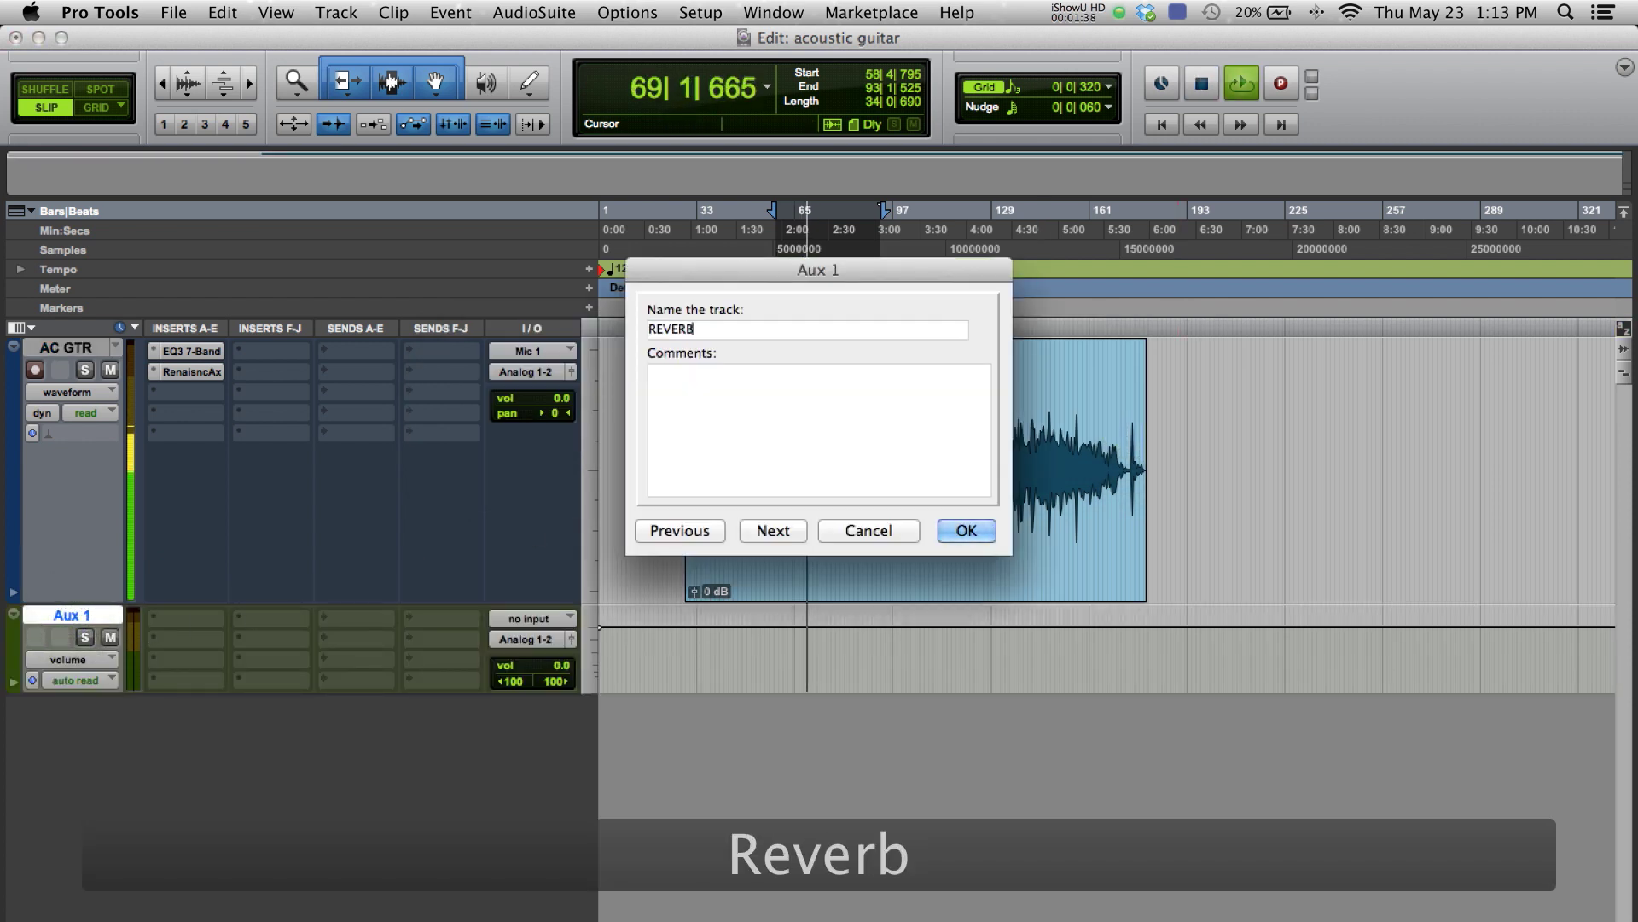
pyautogui.press('Return')
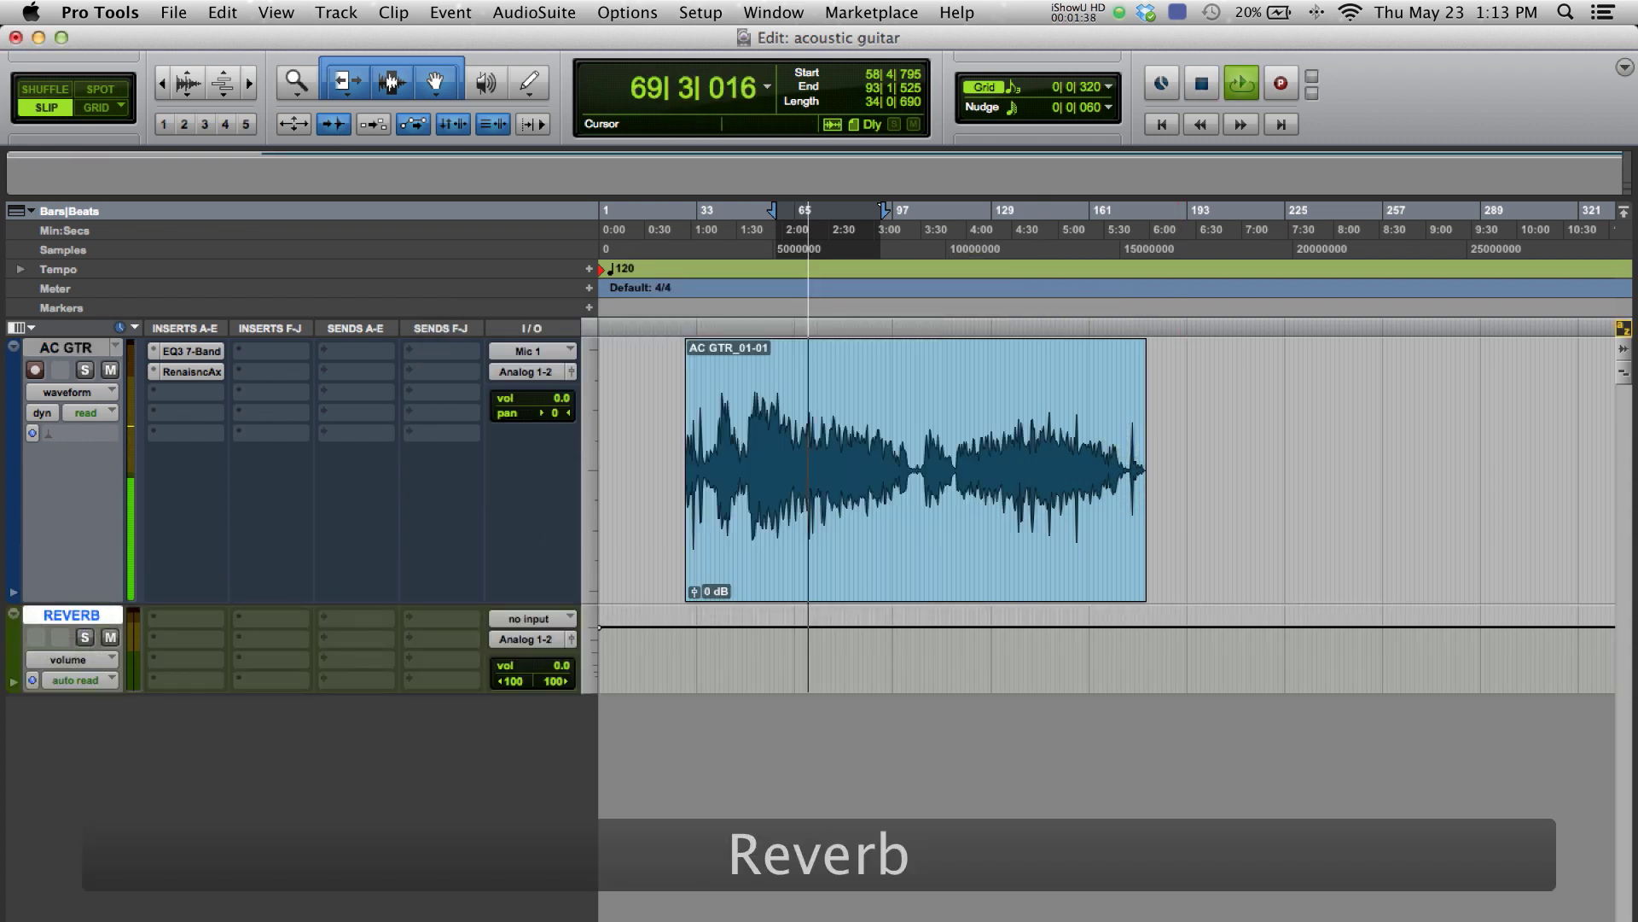
# Insert RVerb on the REVERB aux track.
pyautogui.click(192, 623)
pyautogui.moveTo(256, 655)
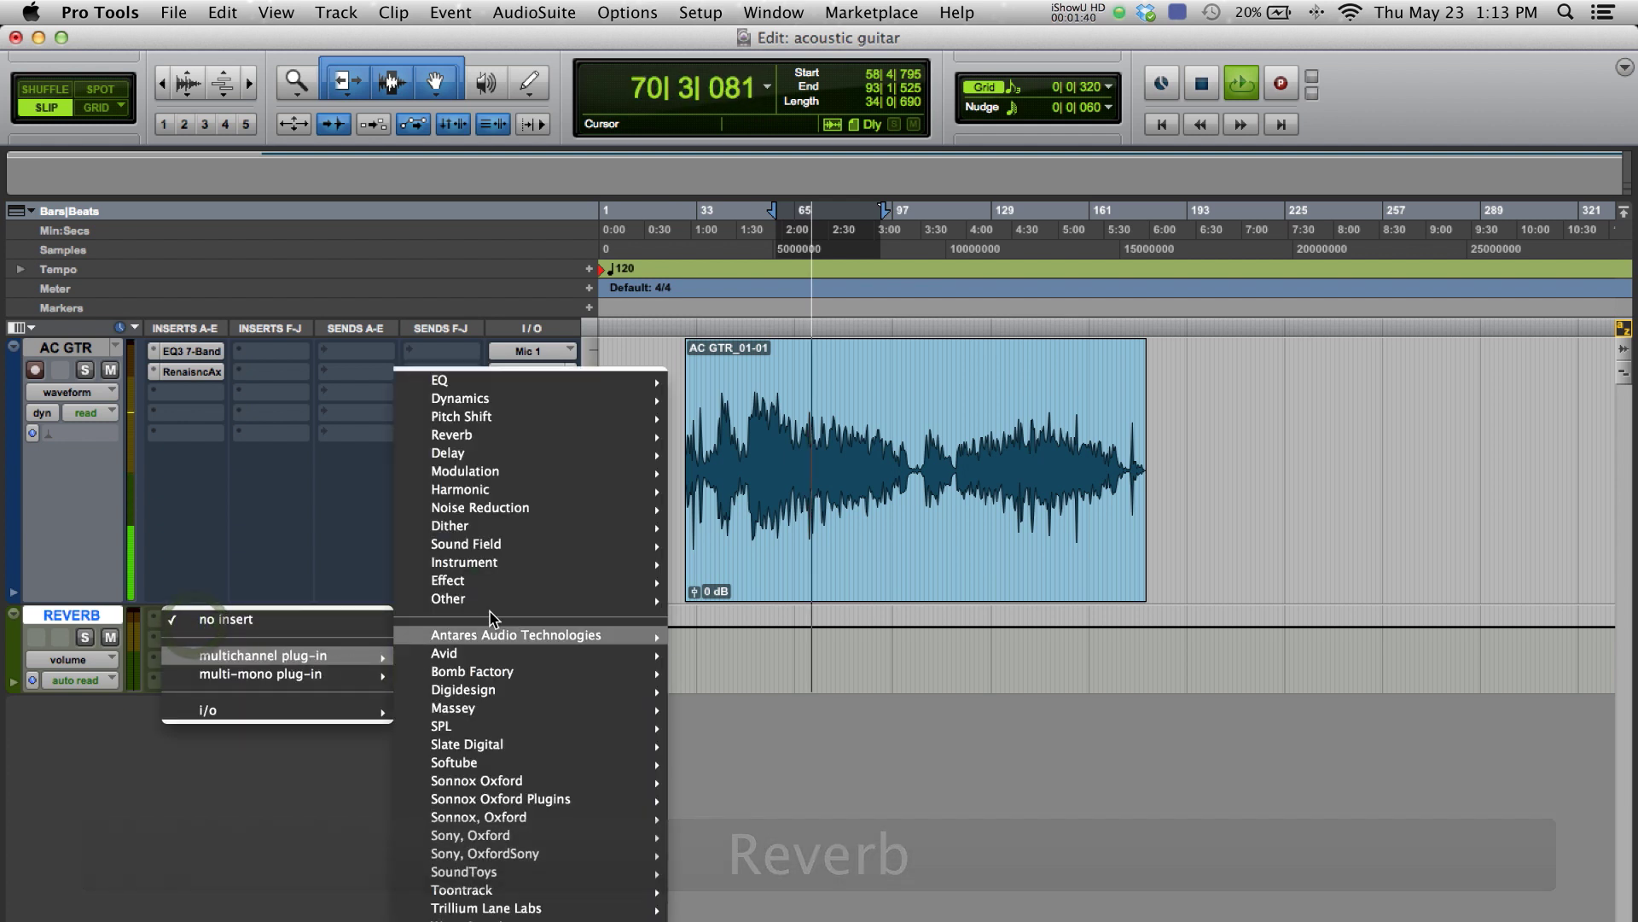
pyautogui.moveTo(597, 435)
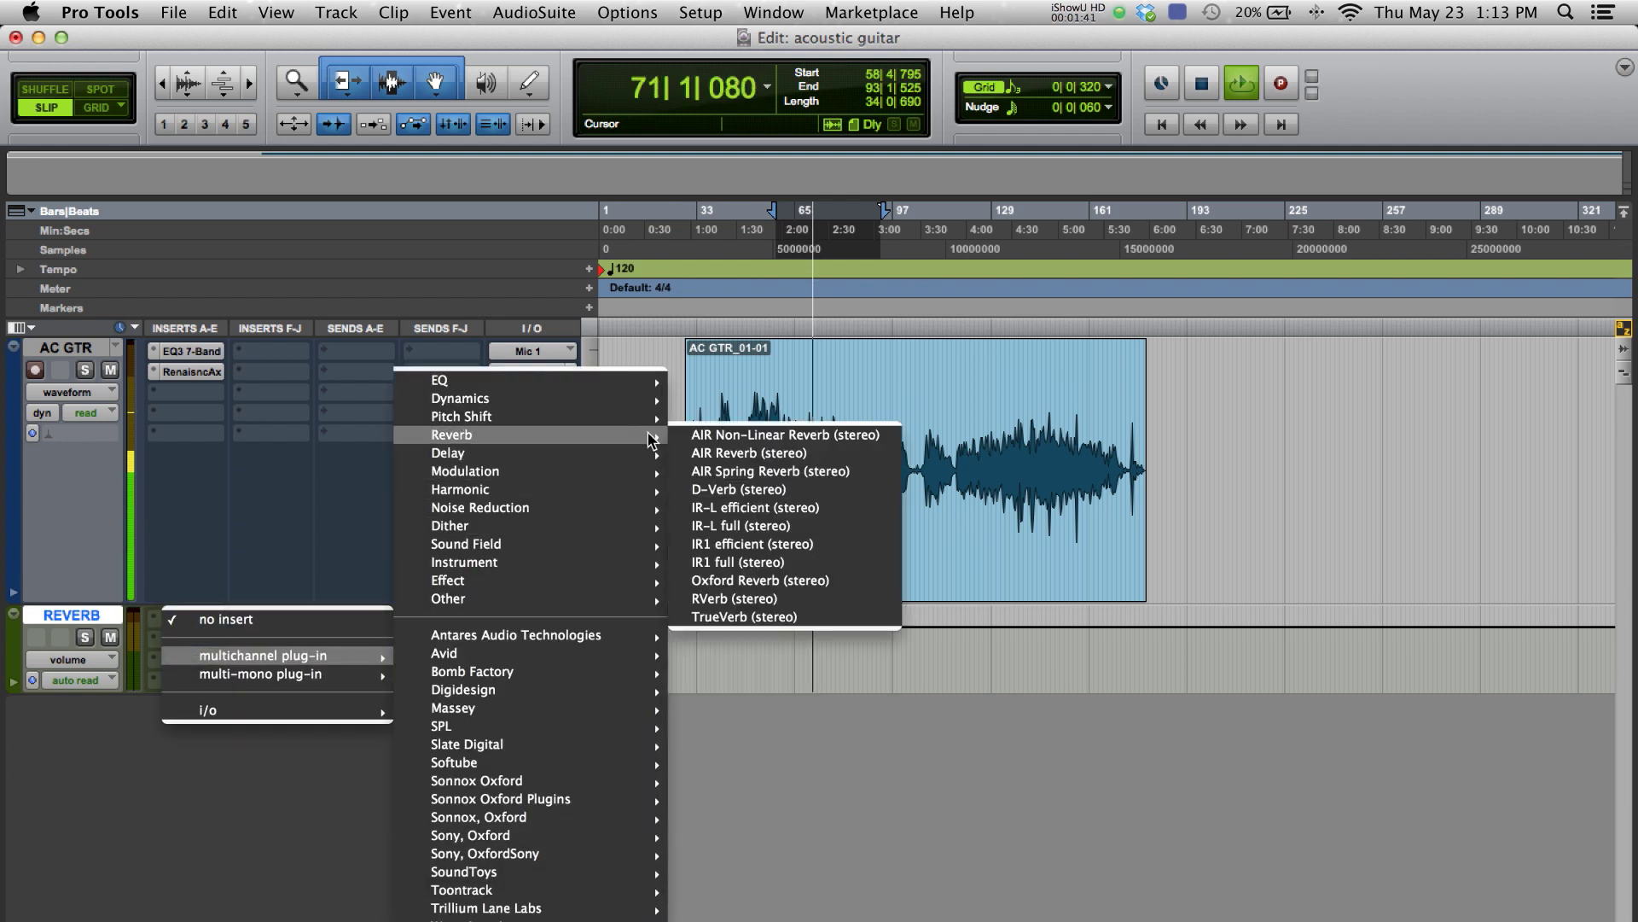
pyautogui.click(754, 598)
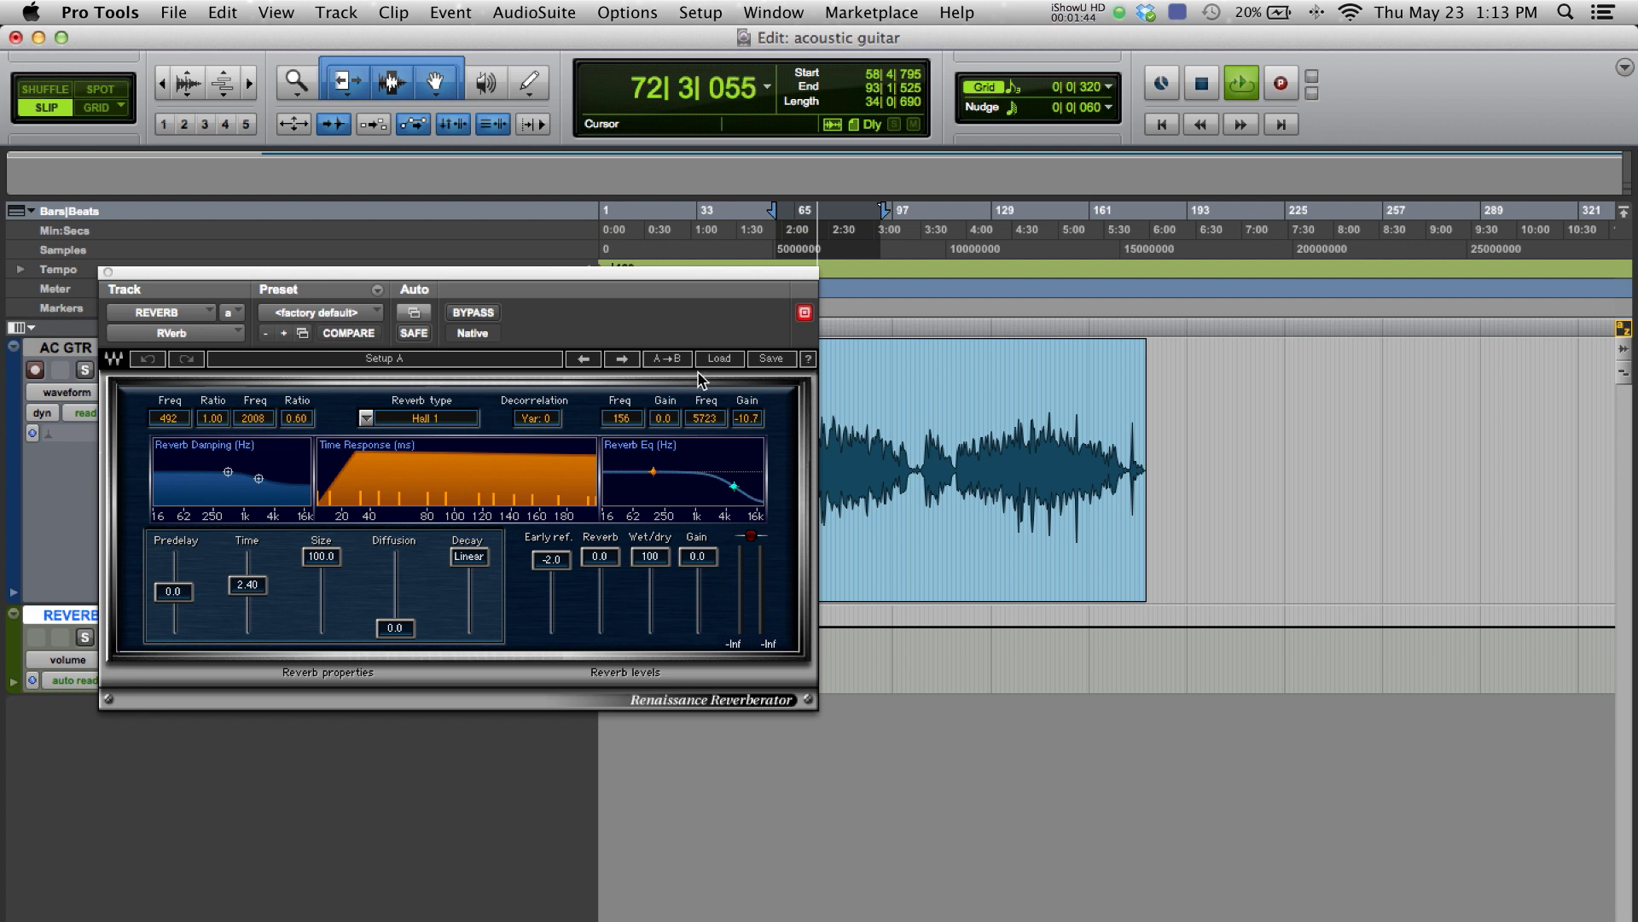
# Load RVerb's Bright Hall preset from the Halls presets.
pyautogui.click(708, 360)
pyautogui.moveTo(781, 572)
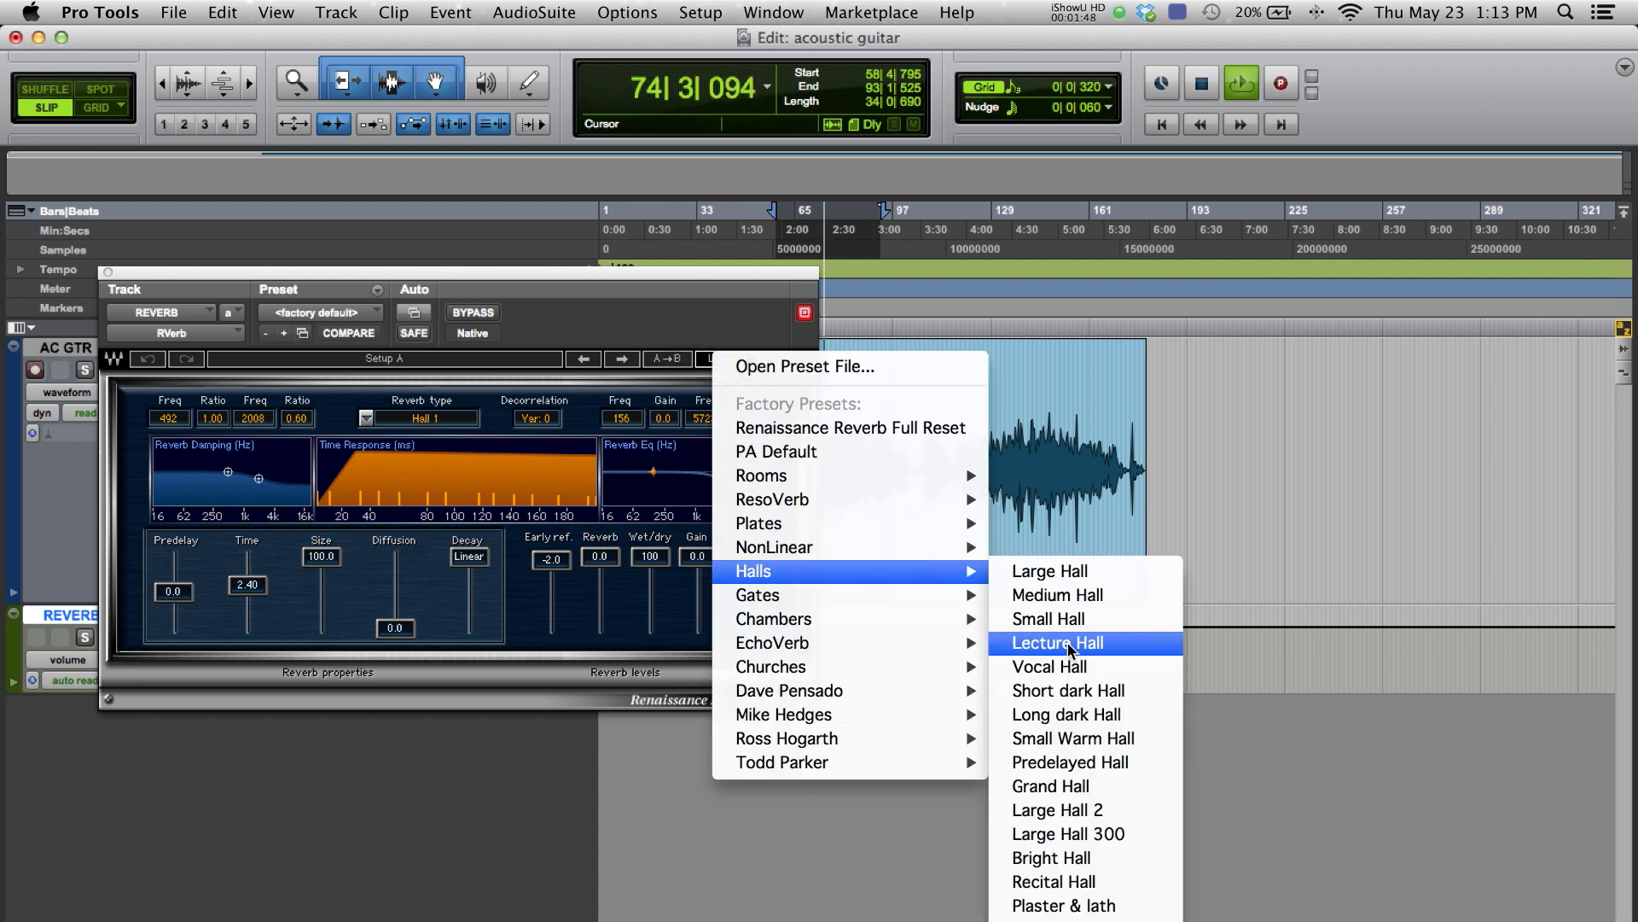
pyautogui.click(1085, 698)
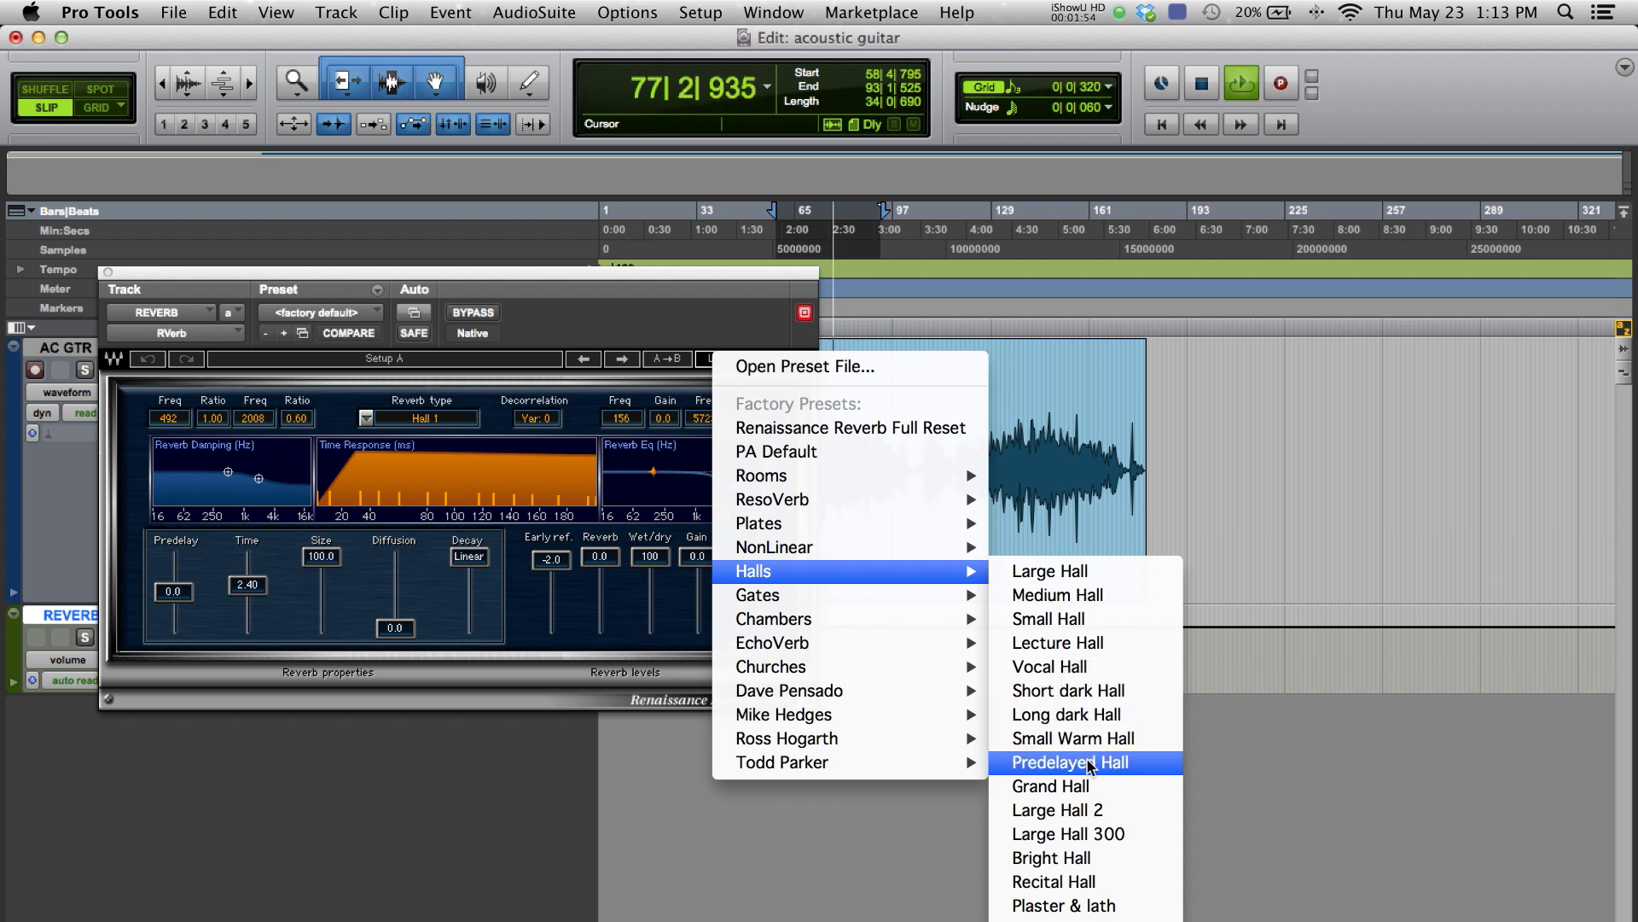
pyautogui.click(1082, 860)
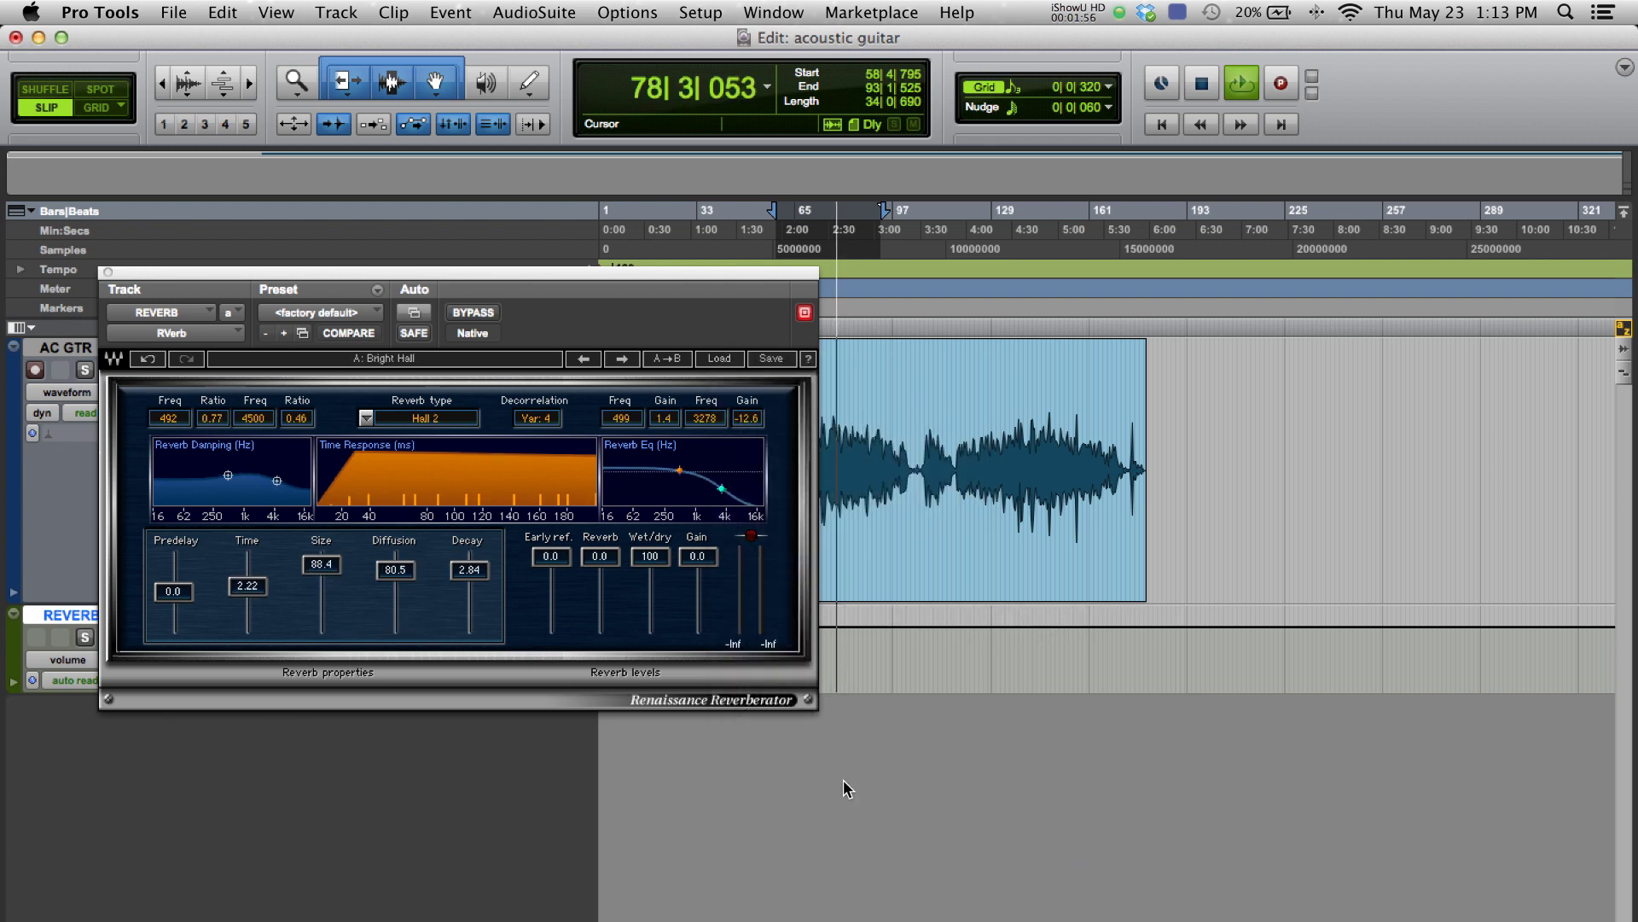
# Close the RVerb window and set the REVERB track's input to Bus 31-32.
pyautogui.click(108, 271)
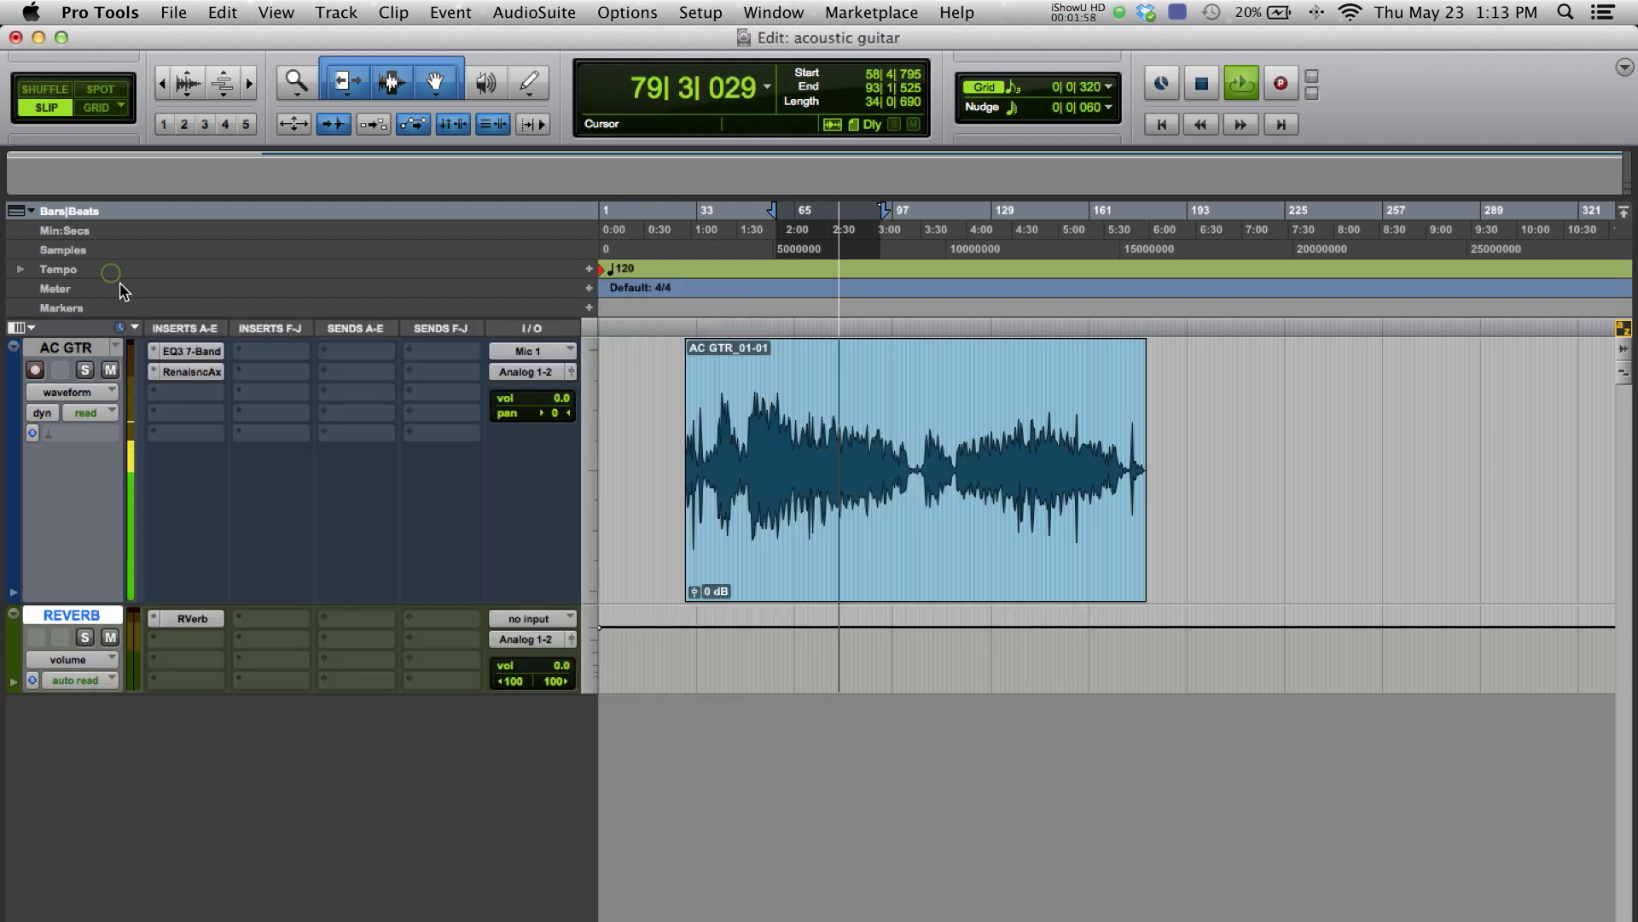
pyautogui.click(531, 617)
pyautogui.moveTo(546, 673)
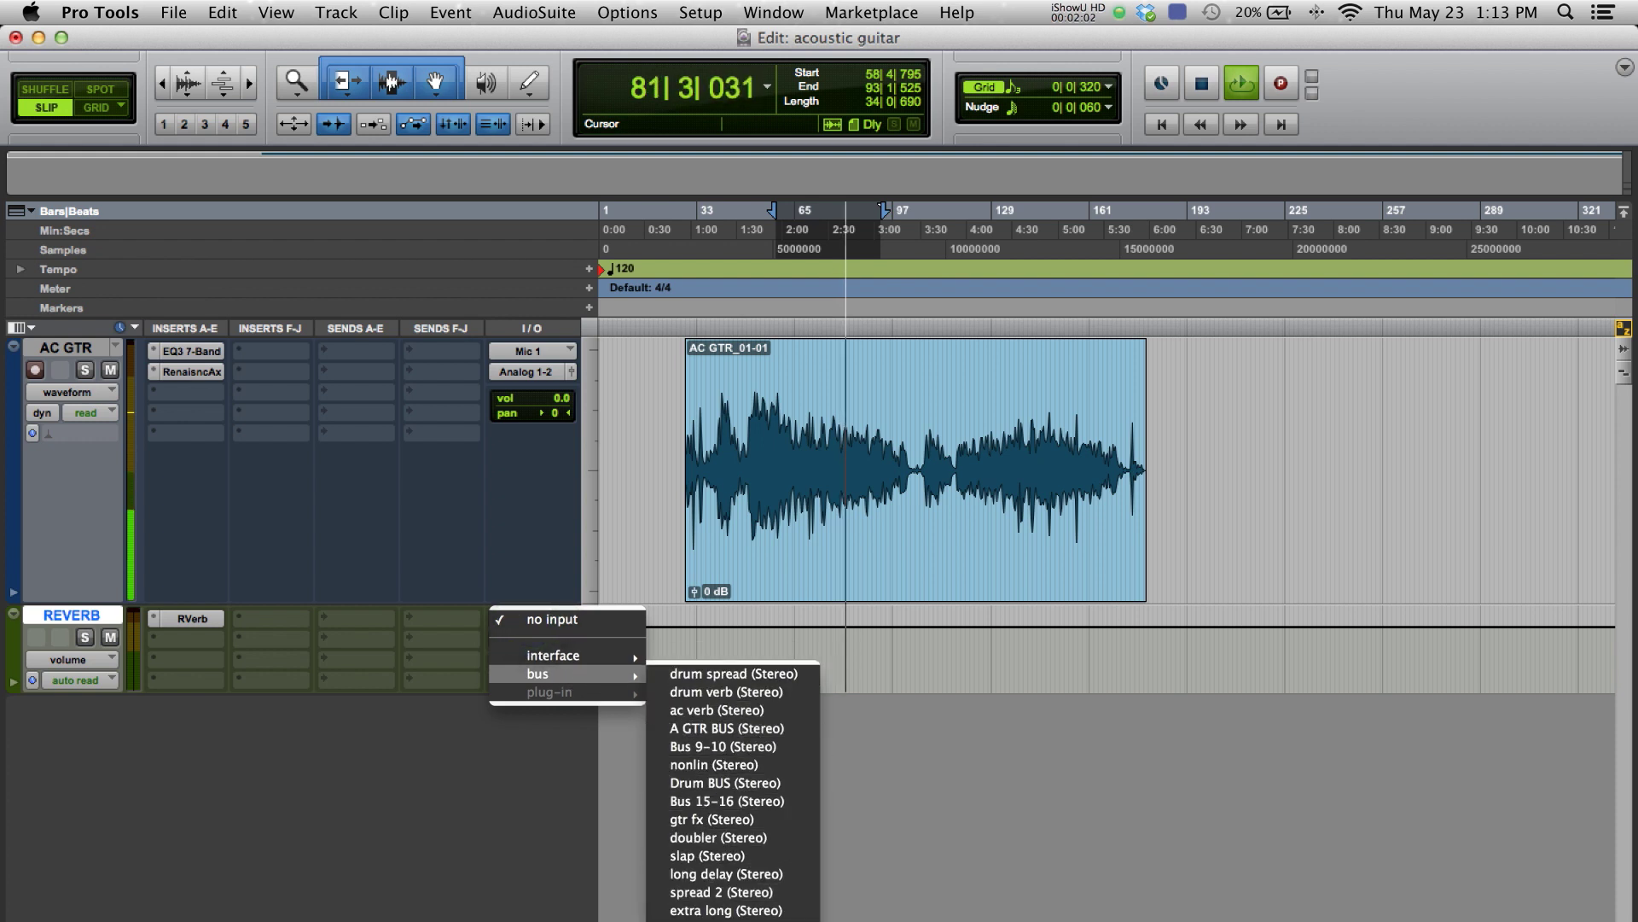
pyautogui.click(721, 892)
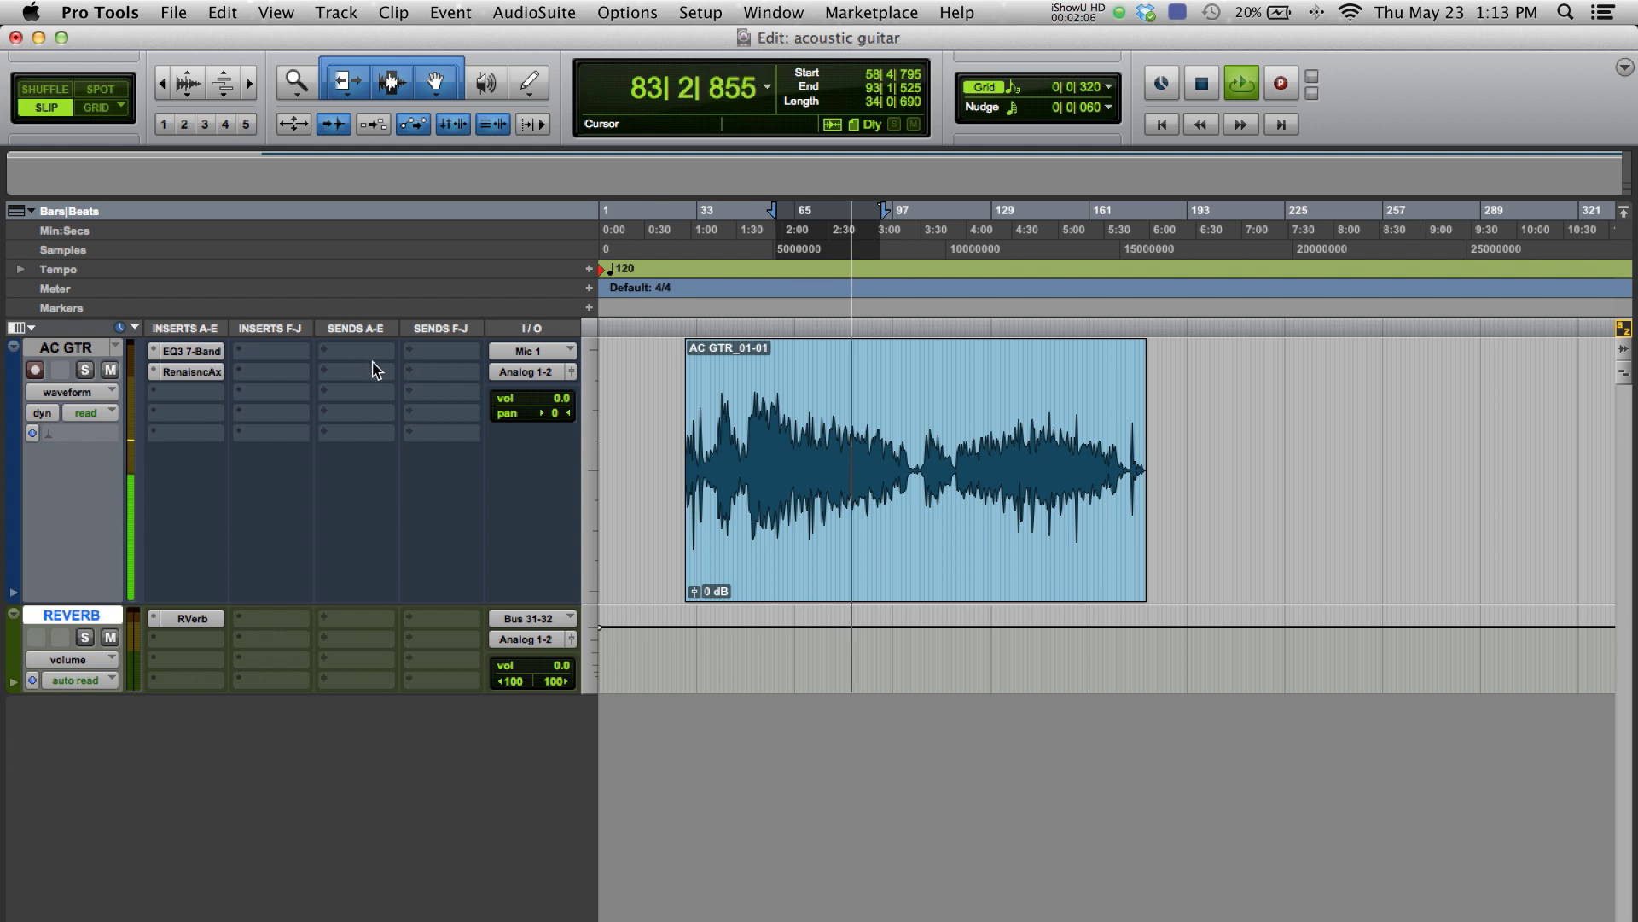
# Rename the Bus 31-32 input to GTR VERB.
pyautogui.rightClick(531, 625)
pyautogui.click(557, 651)
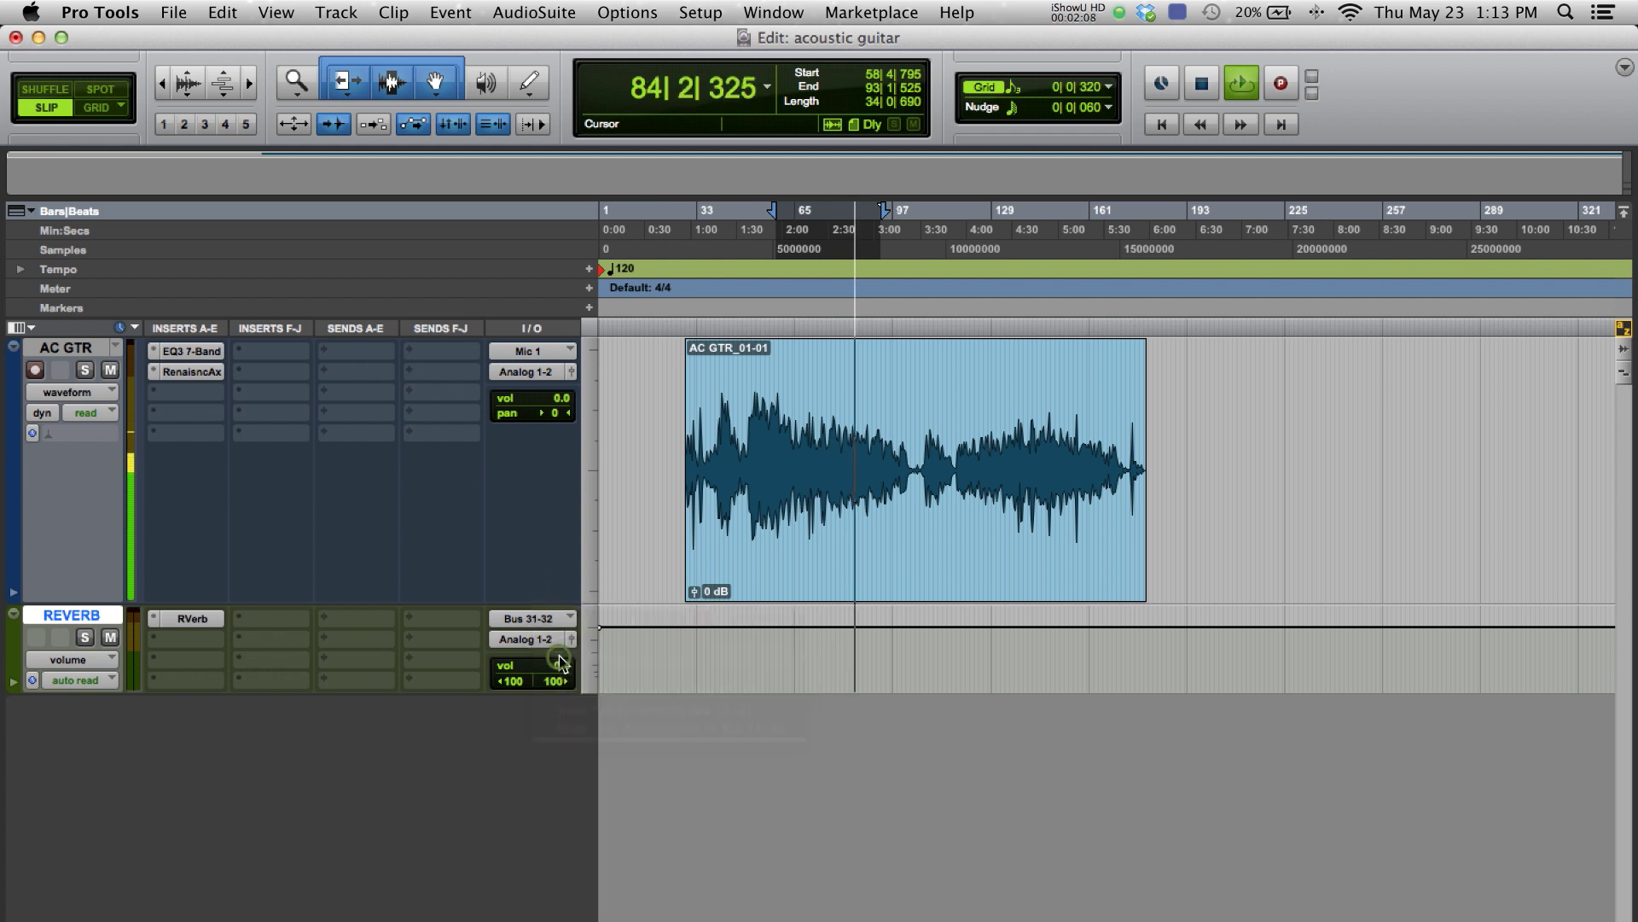
pyautogui.write('GTR VERB')
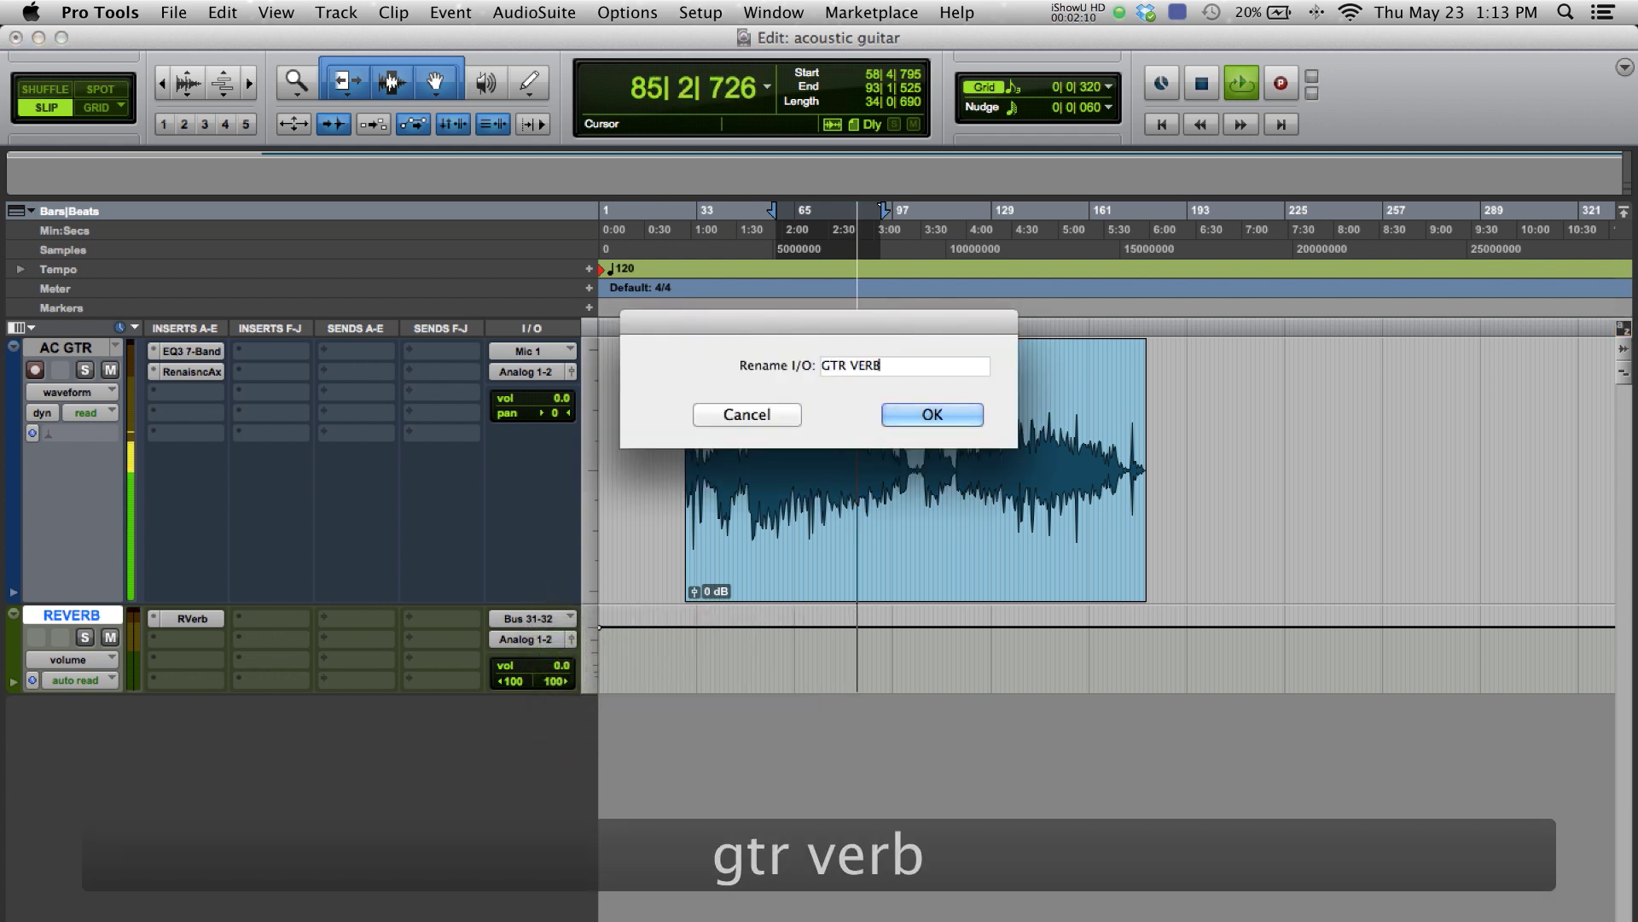
pyautogui.press('Return')
# Add an AC GTR send to the GTR VERB bus at -15.1 dB.
pyautogui.click(356, 371)
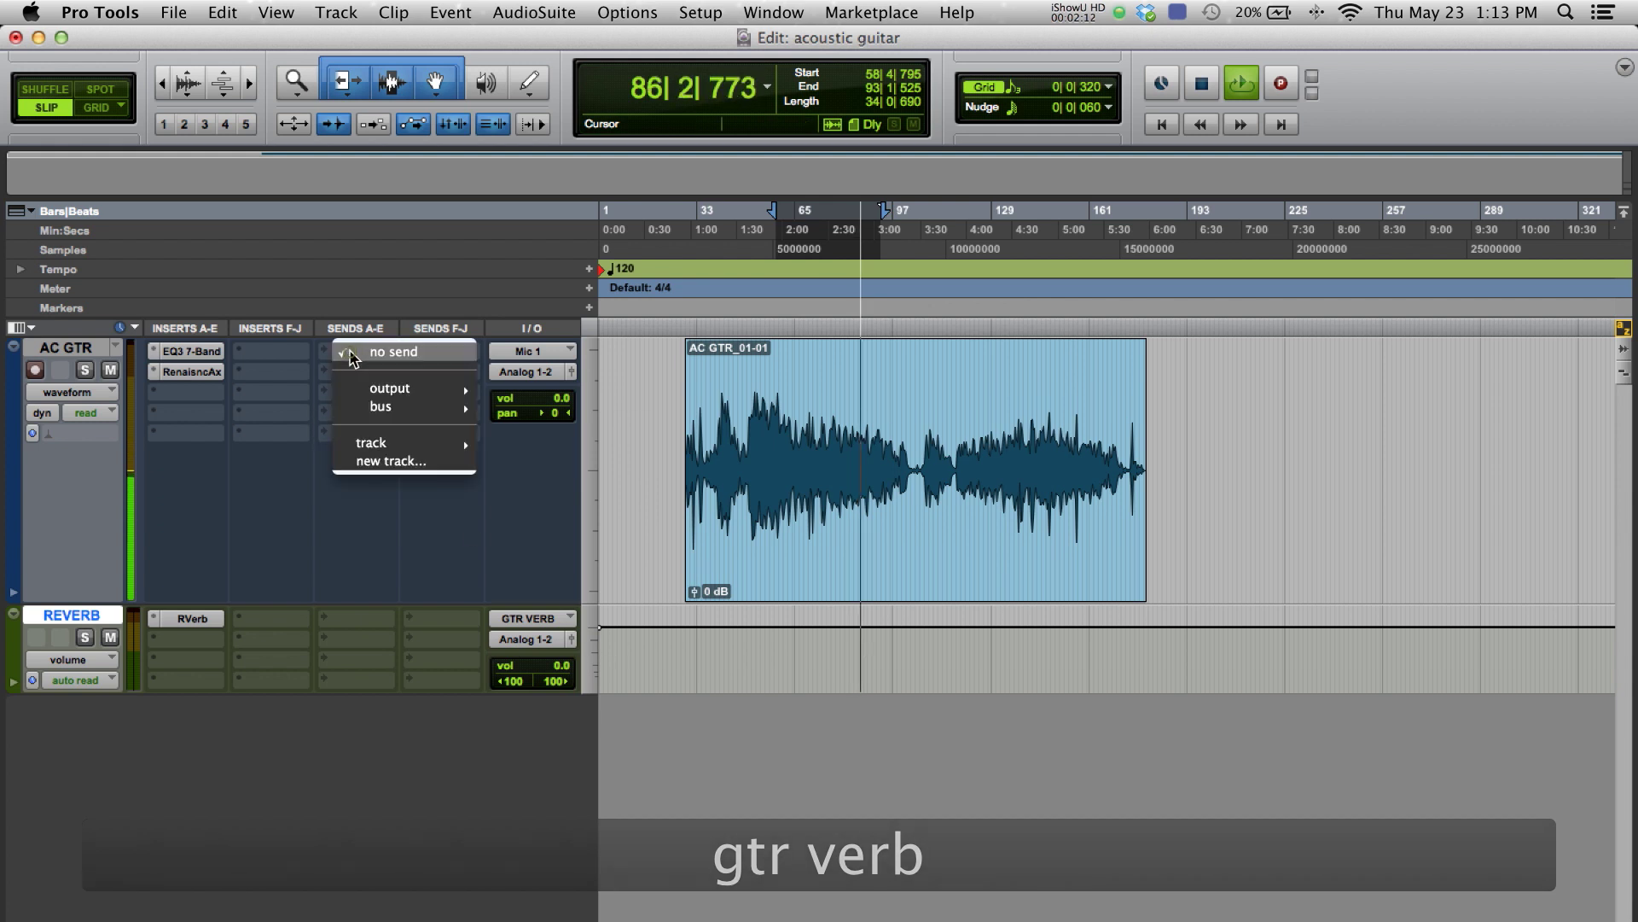
pyautogui.moveTo(381, 407)
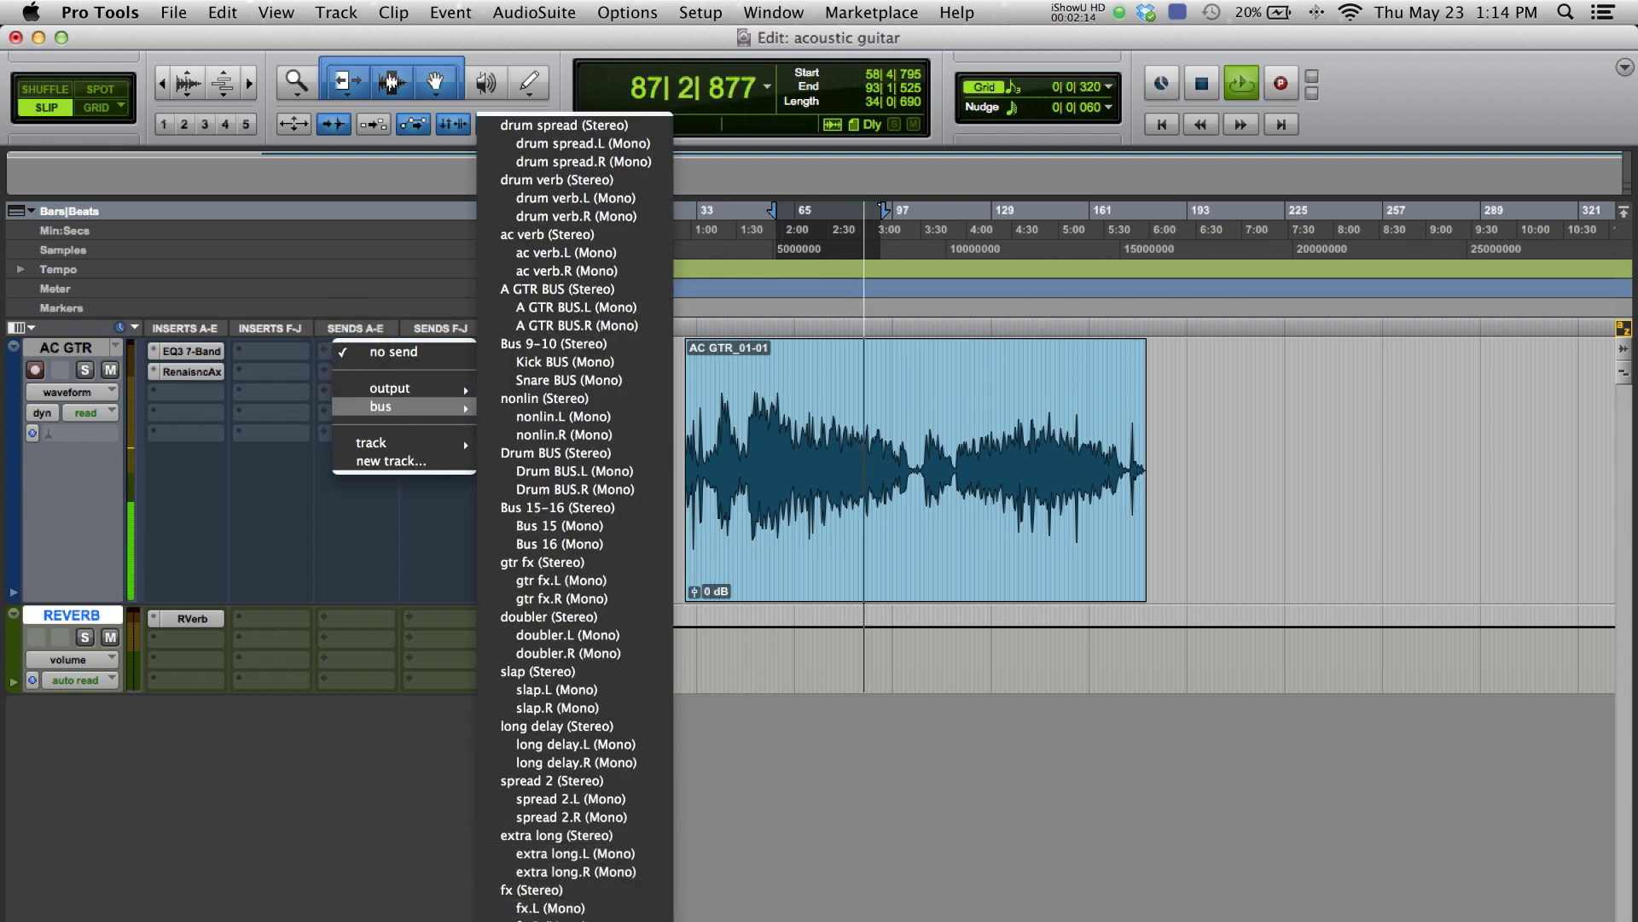
pyautogui.click(563, 913)
pyautogui.moveTo(367, 452); pyautogui.dragTo(378, 410)
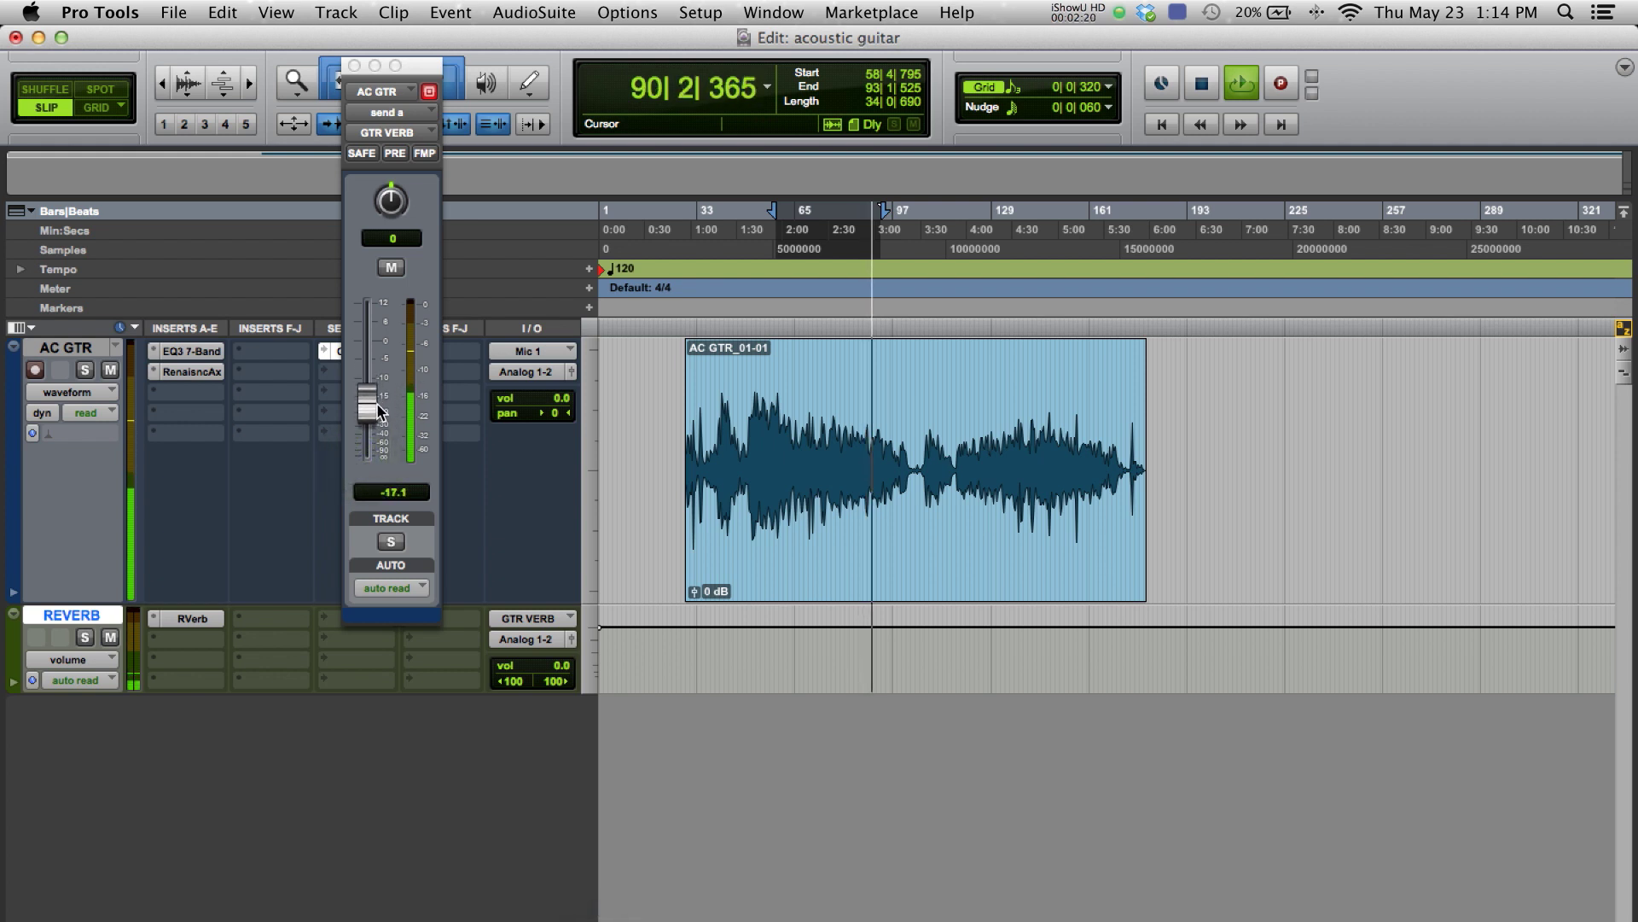
pyautogui.moveTo(378, 409); pyautogui.dragTo(370, 405)
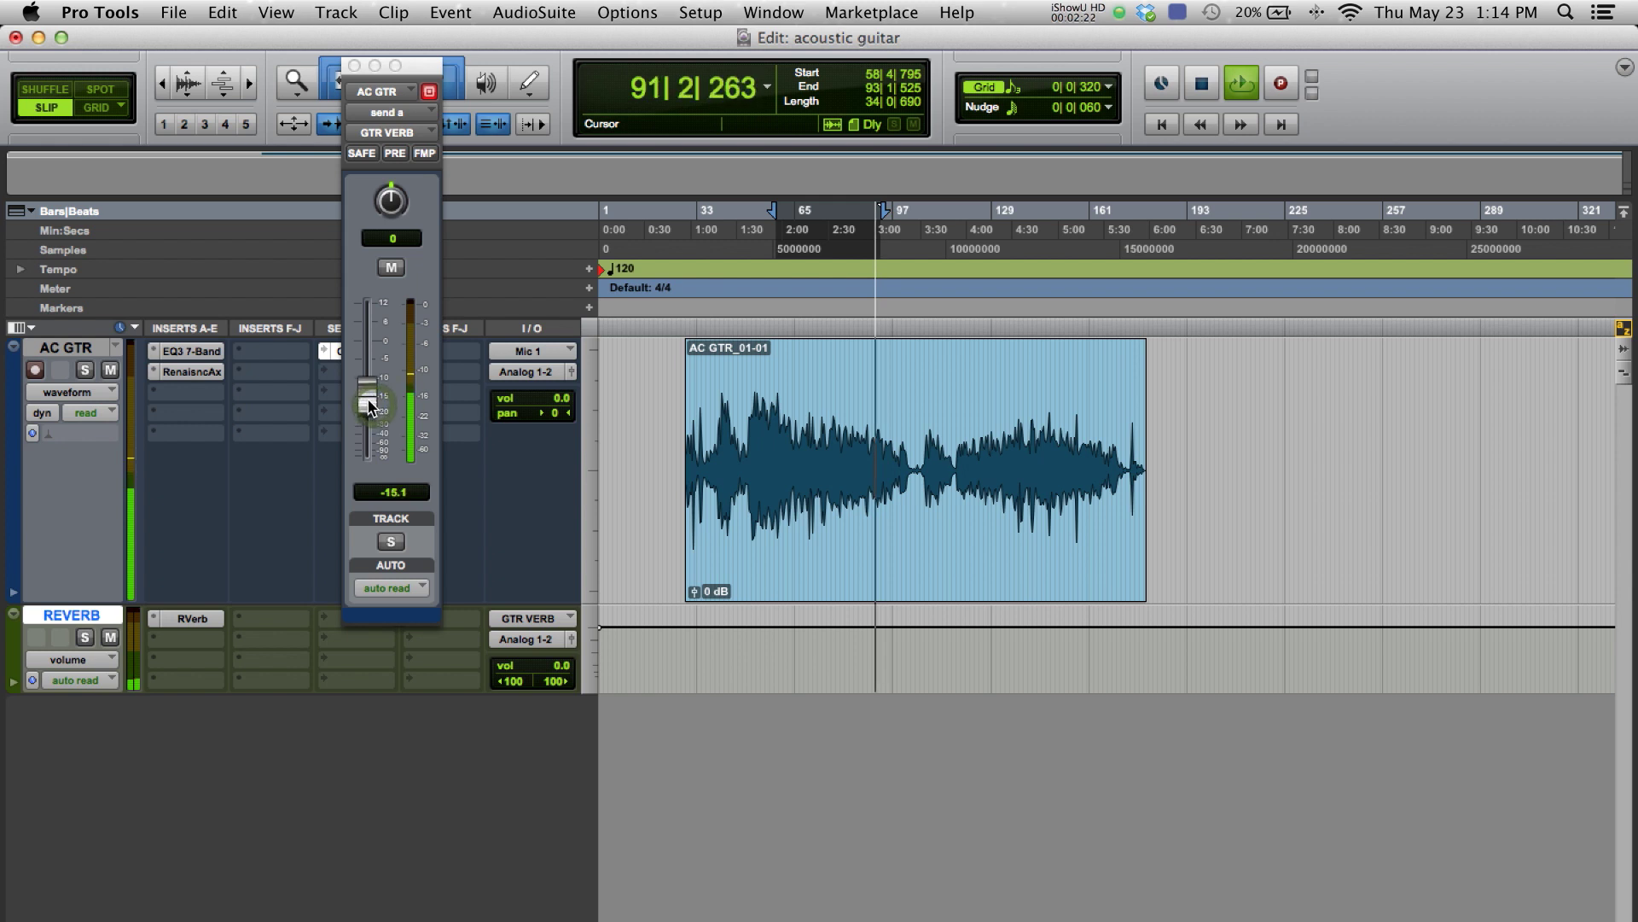
# Audition the guitar's reverb send during playback and close the send window.
pyautogui.press('space')
pyautogui.press('space')
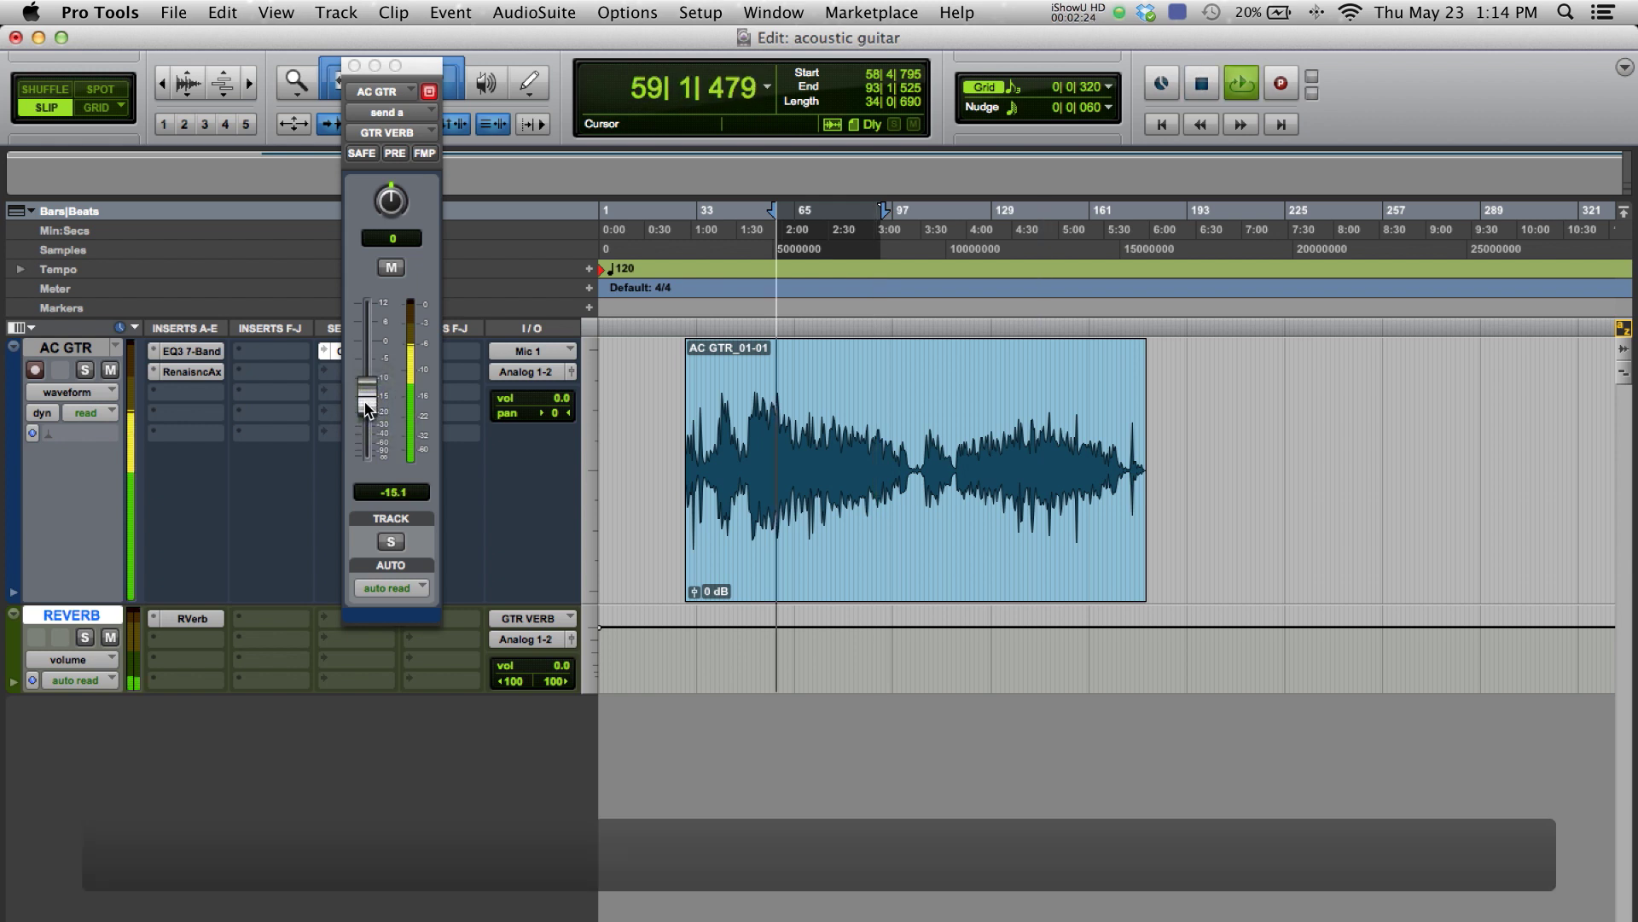
pyautogui.press('space')
pyautogui.press('space')
pyautogui.press('space')
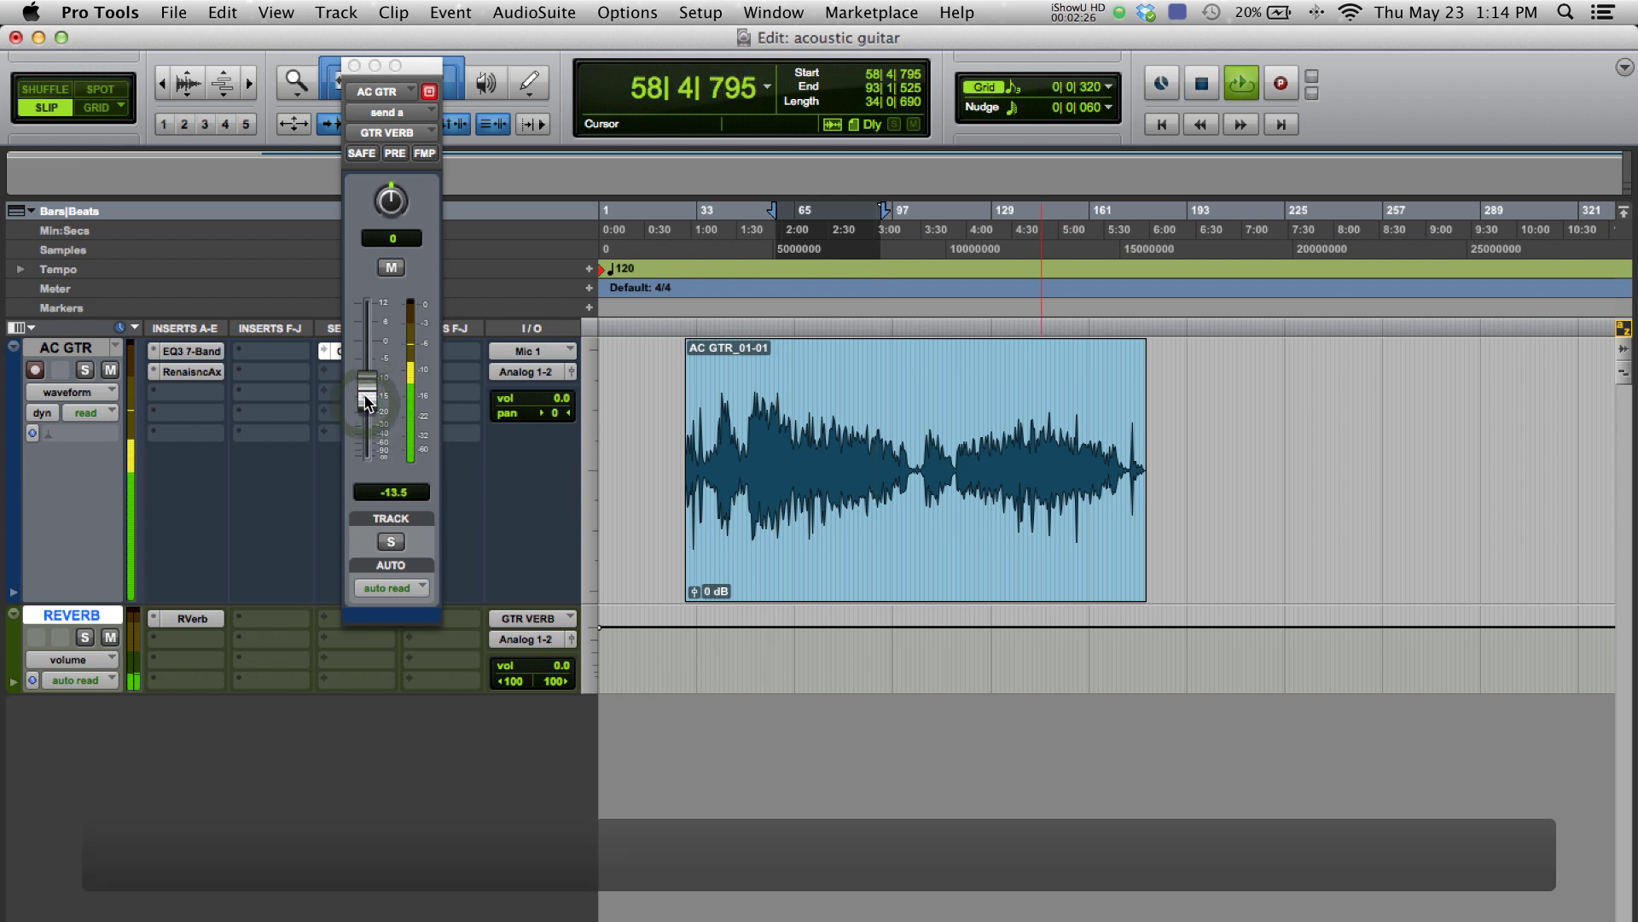
pyautogui.press('space')
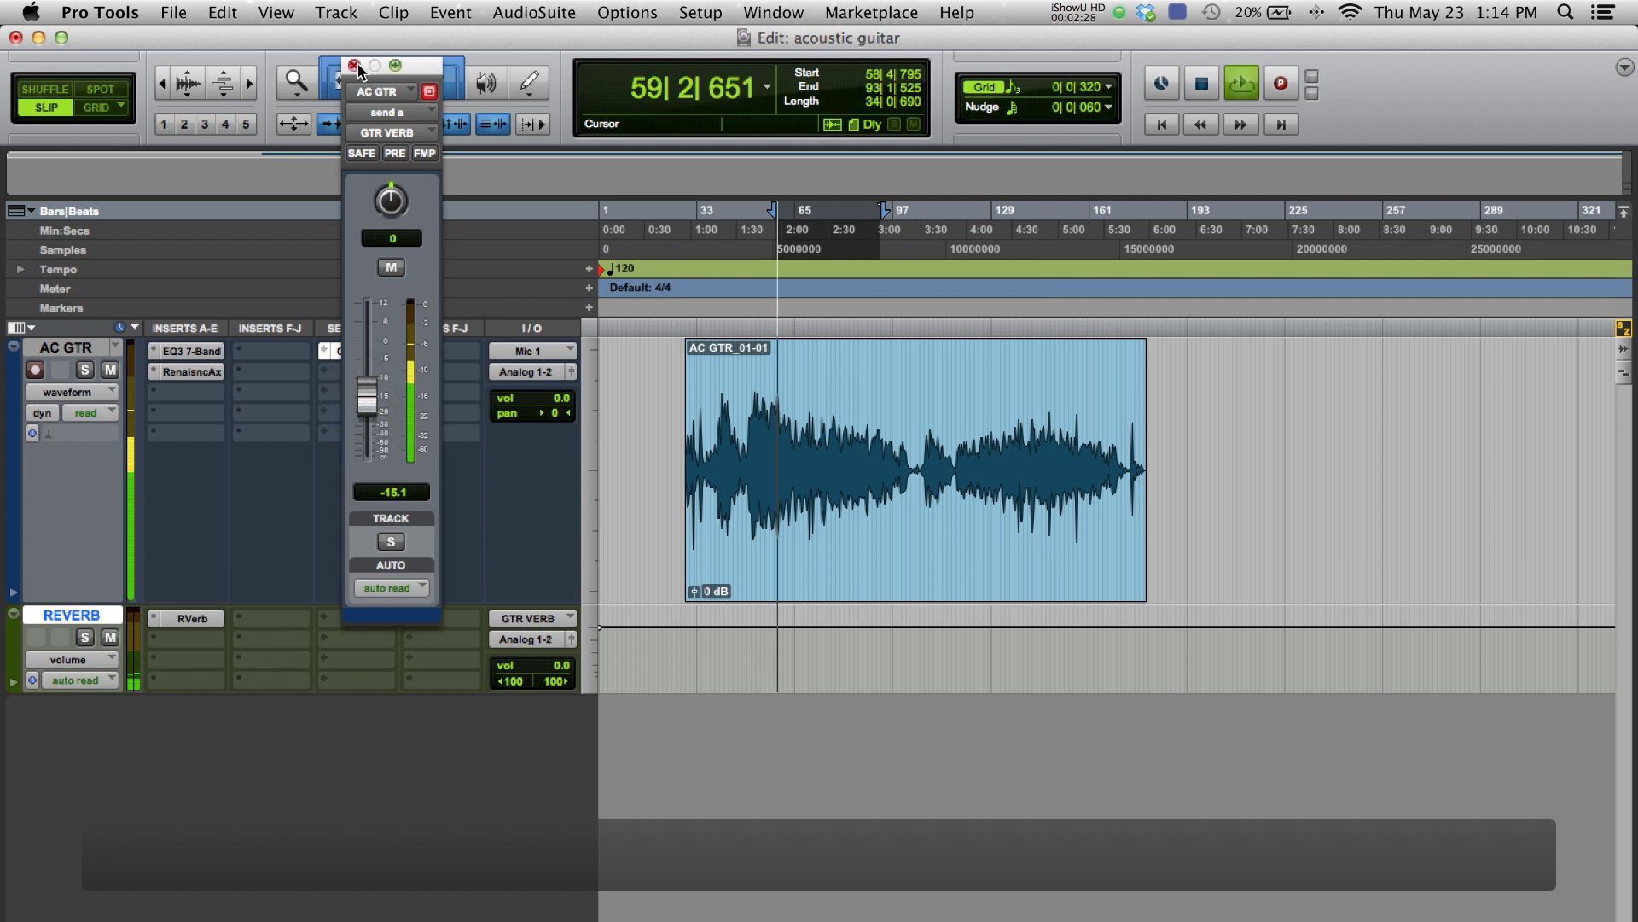
pyautogui.click(354, 66)
pyautogui.click(209, 373)
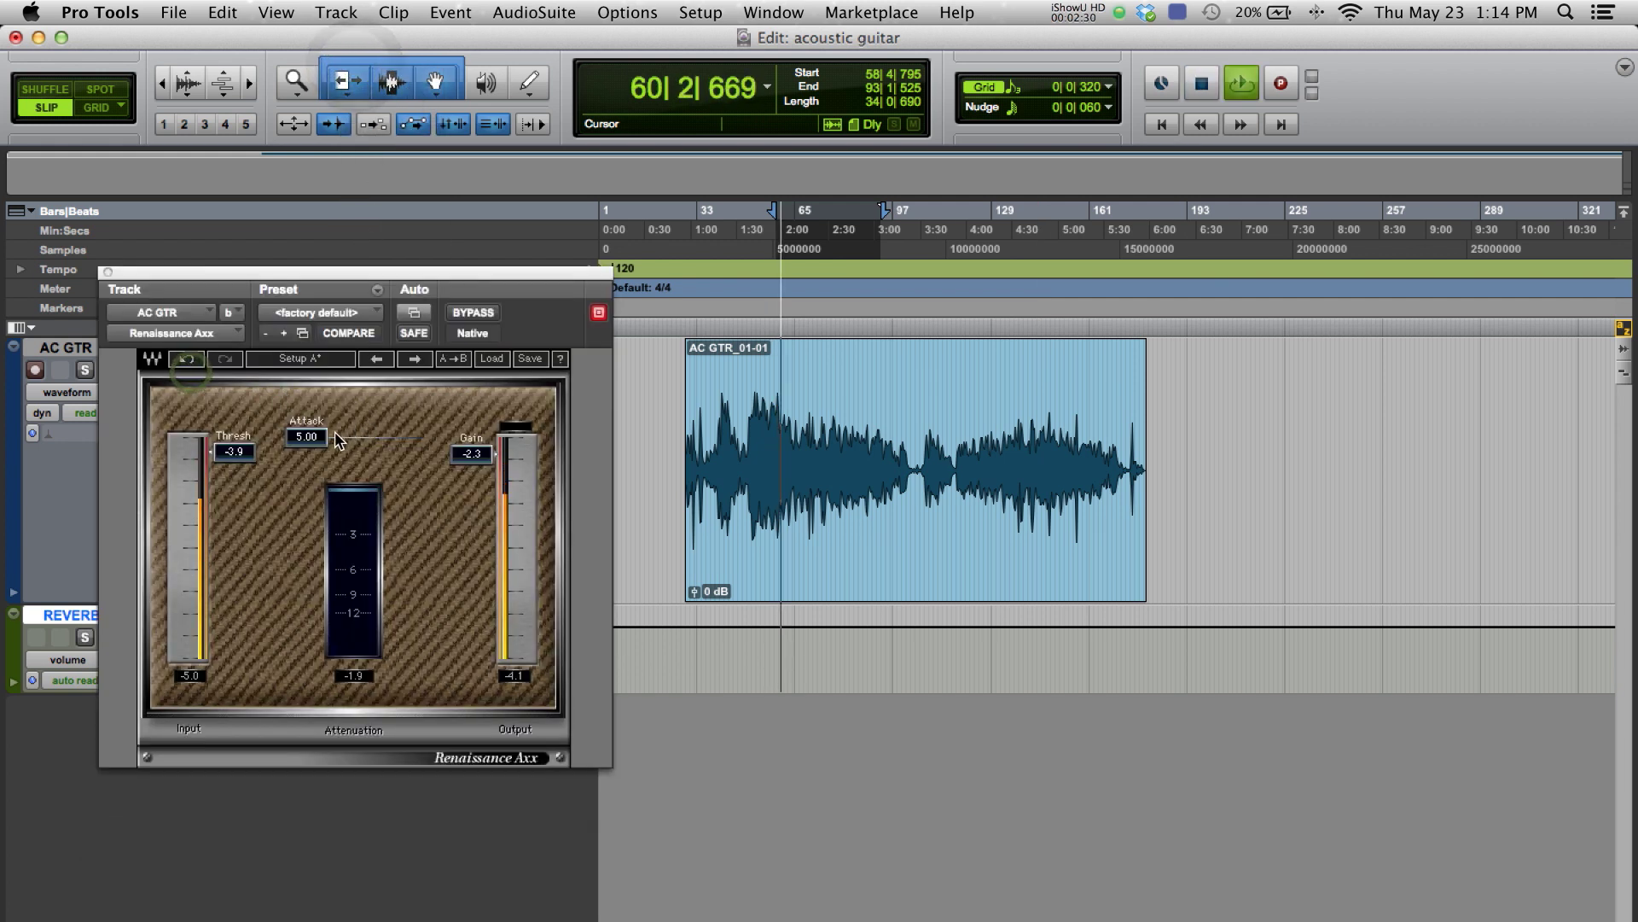
# Change the Renaissance Axx attack to 8.55 and threshold to -5.6, then close it.
pyautogui.moveTo(296, 441); pyautogui.dragTo(189, 408)
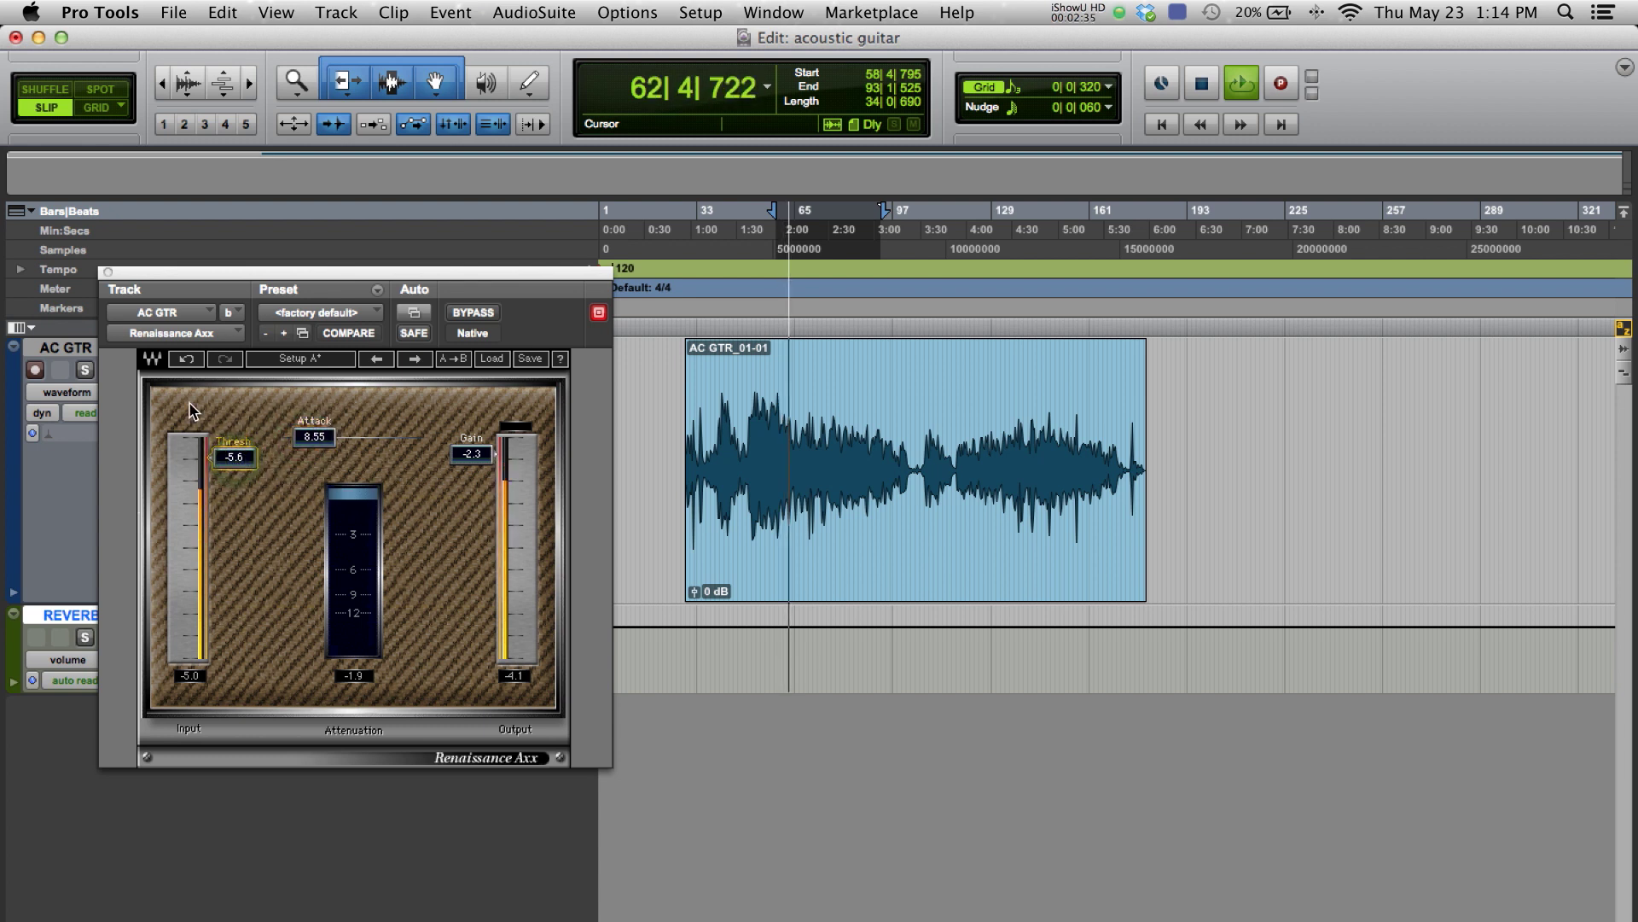
pyautogui.click(107, 271)
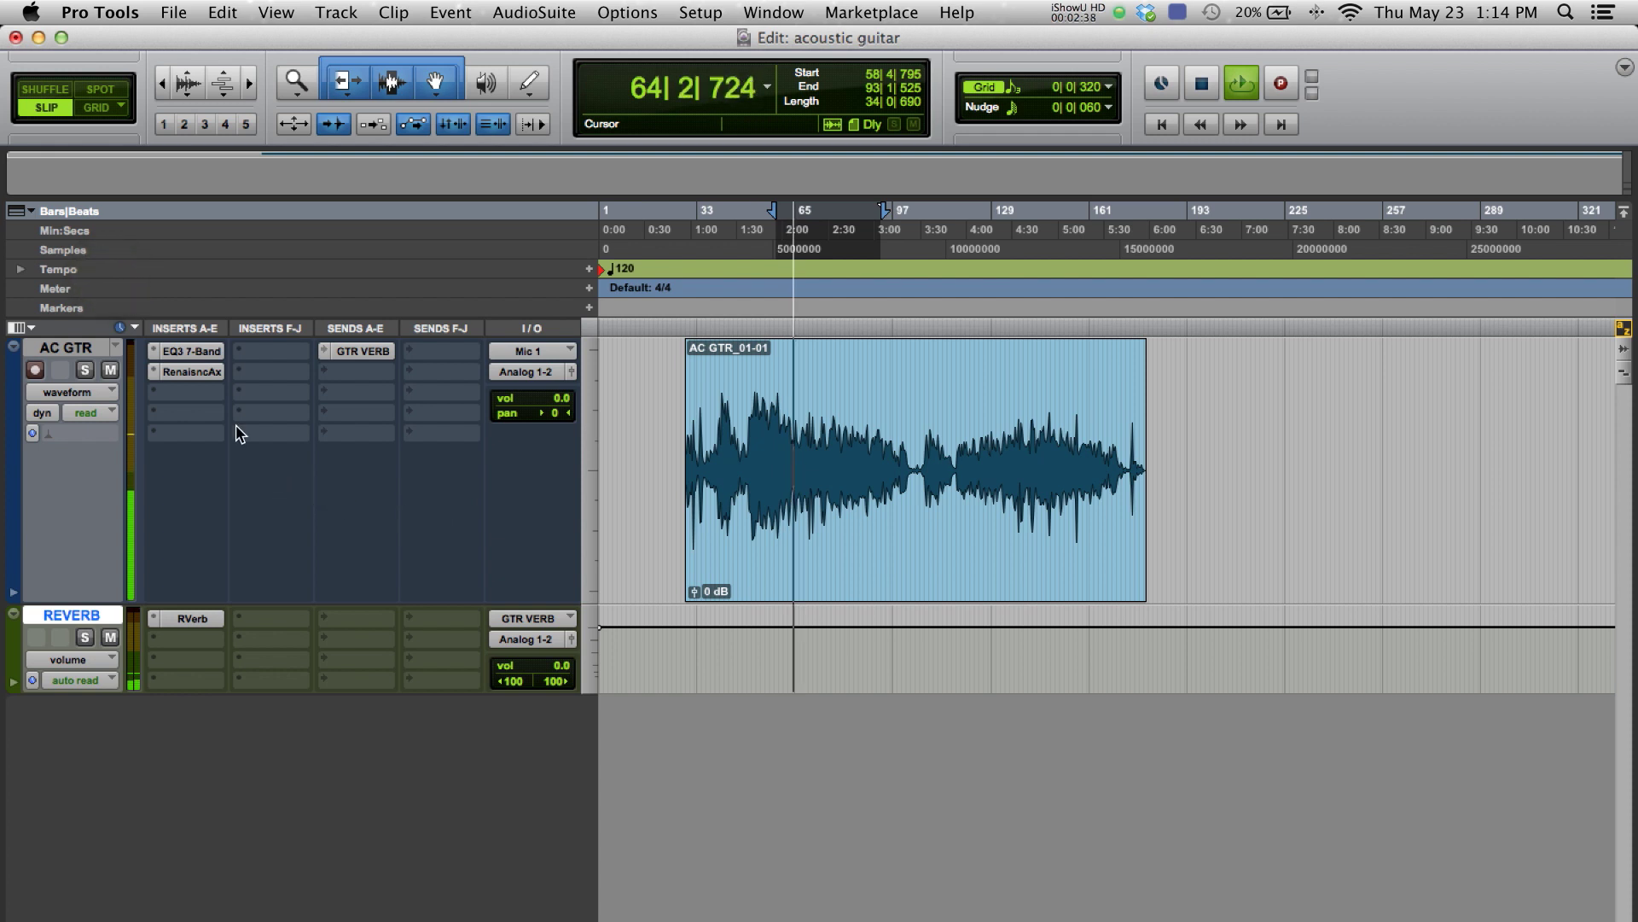
# Set the EQ3 low-mid band to a -1.1 dB cut at 264.1 Hz.
pyautogui.click(184, 351)
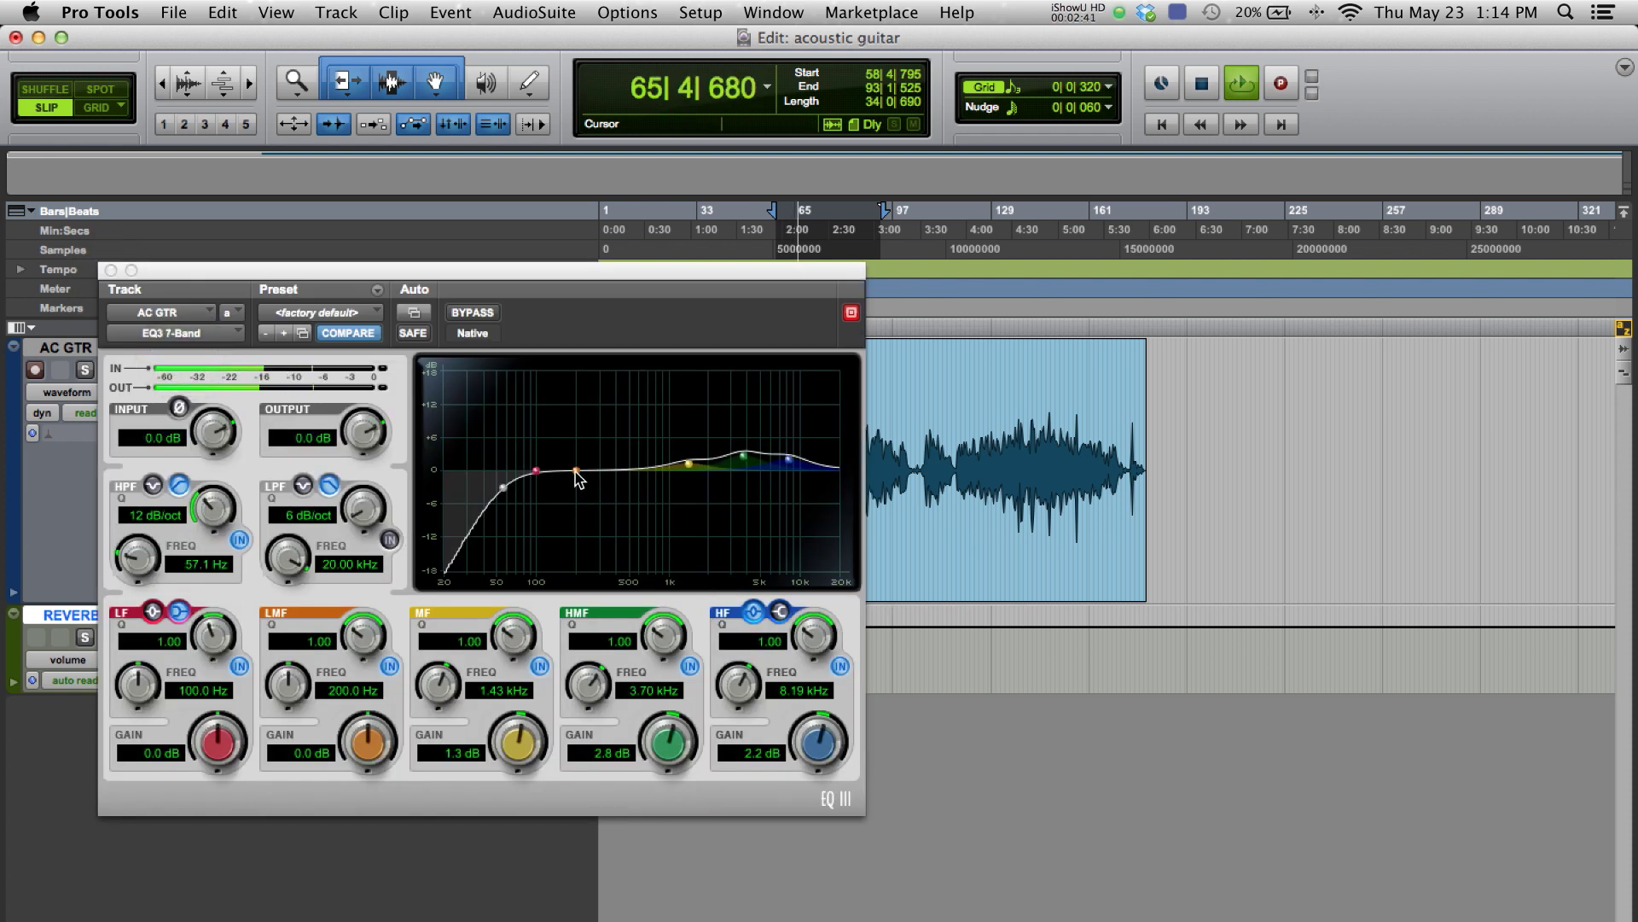
pyautogui.moveTo(577, 472); pyautogui.dragTo(592, 478)
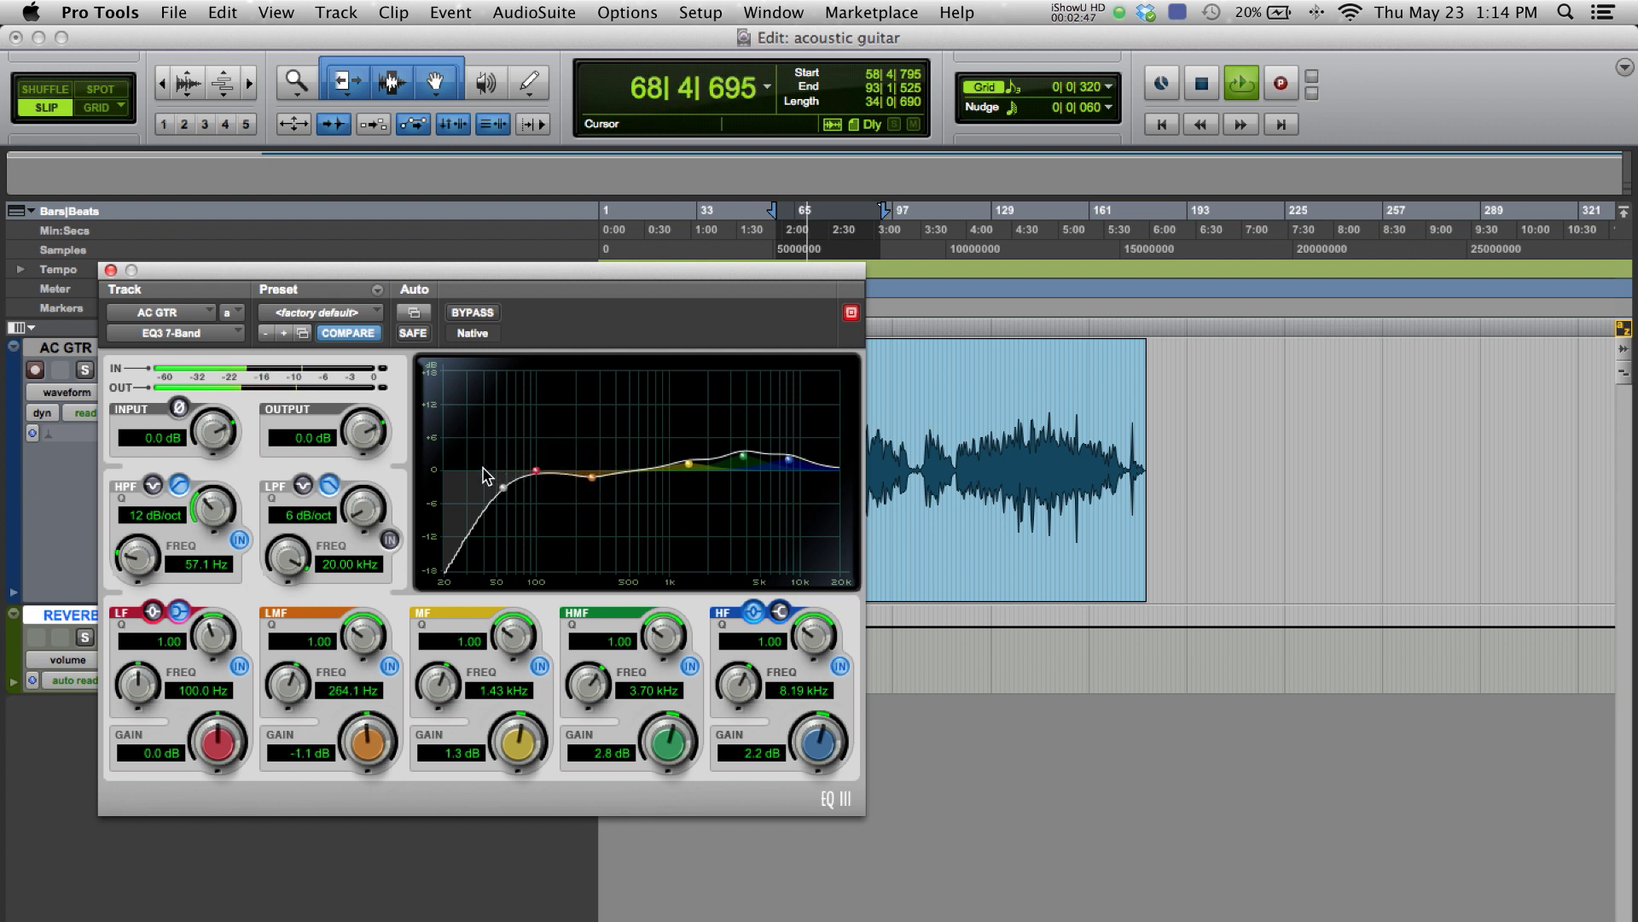
pyautogui.click(110, 271)
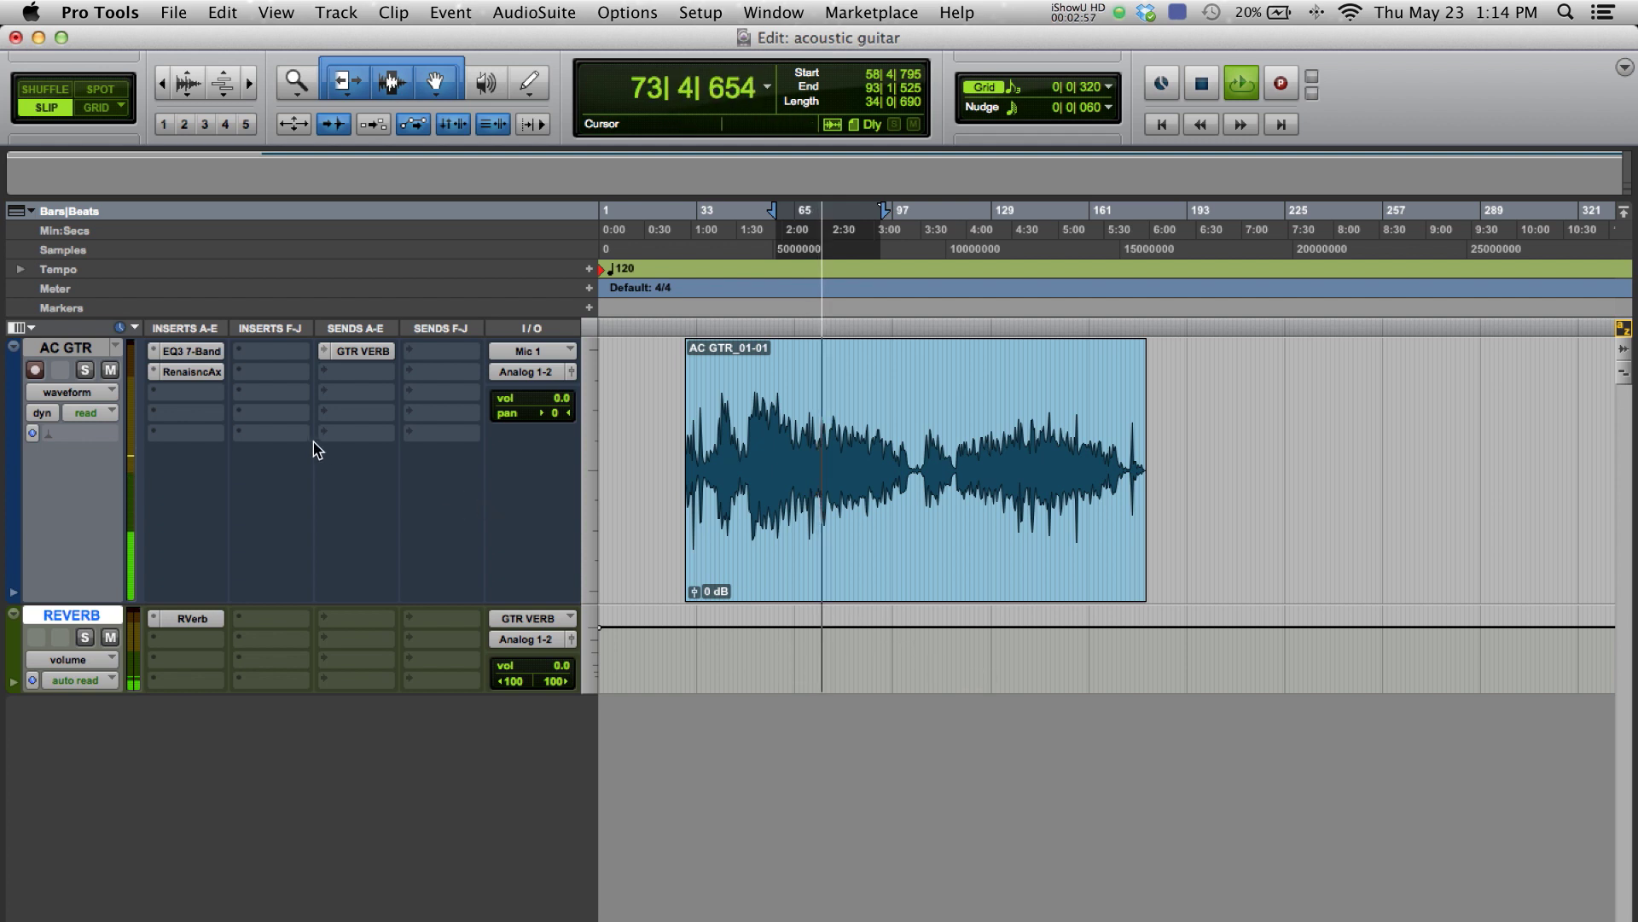
# Compare the guitar with inserts bypassed and send muted, then restore both.
pyautogui.keyDown('super'); pyautogui.click(189, 367); pyautogui.keyUp('super')
pyautogui.keyDown('super'); pyautogui.click(342, 351); pyautogui.keyUp('super')
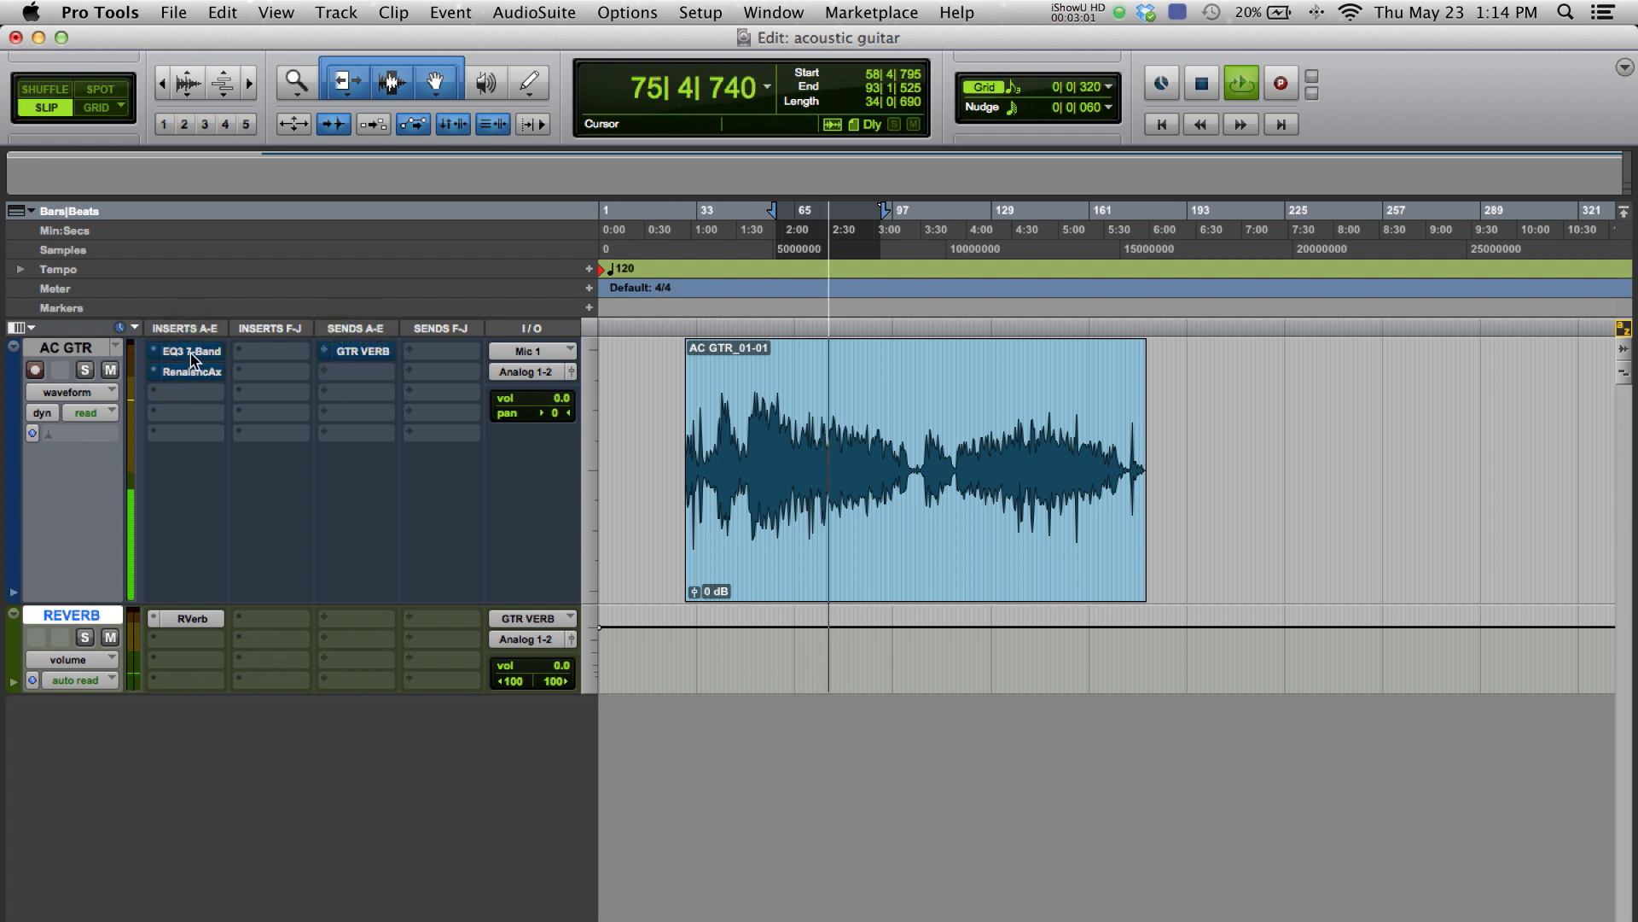
pyautogui.keyDown('super'); pyautogui.click(193, 360); pyautogui.keyUp('super')
pyautogui.keyDown('super'); pyautogui.click(360, 351); pyautogui.keyUp('super')
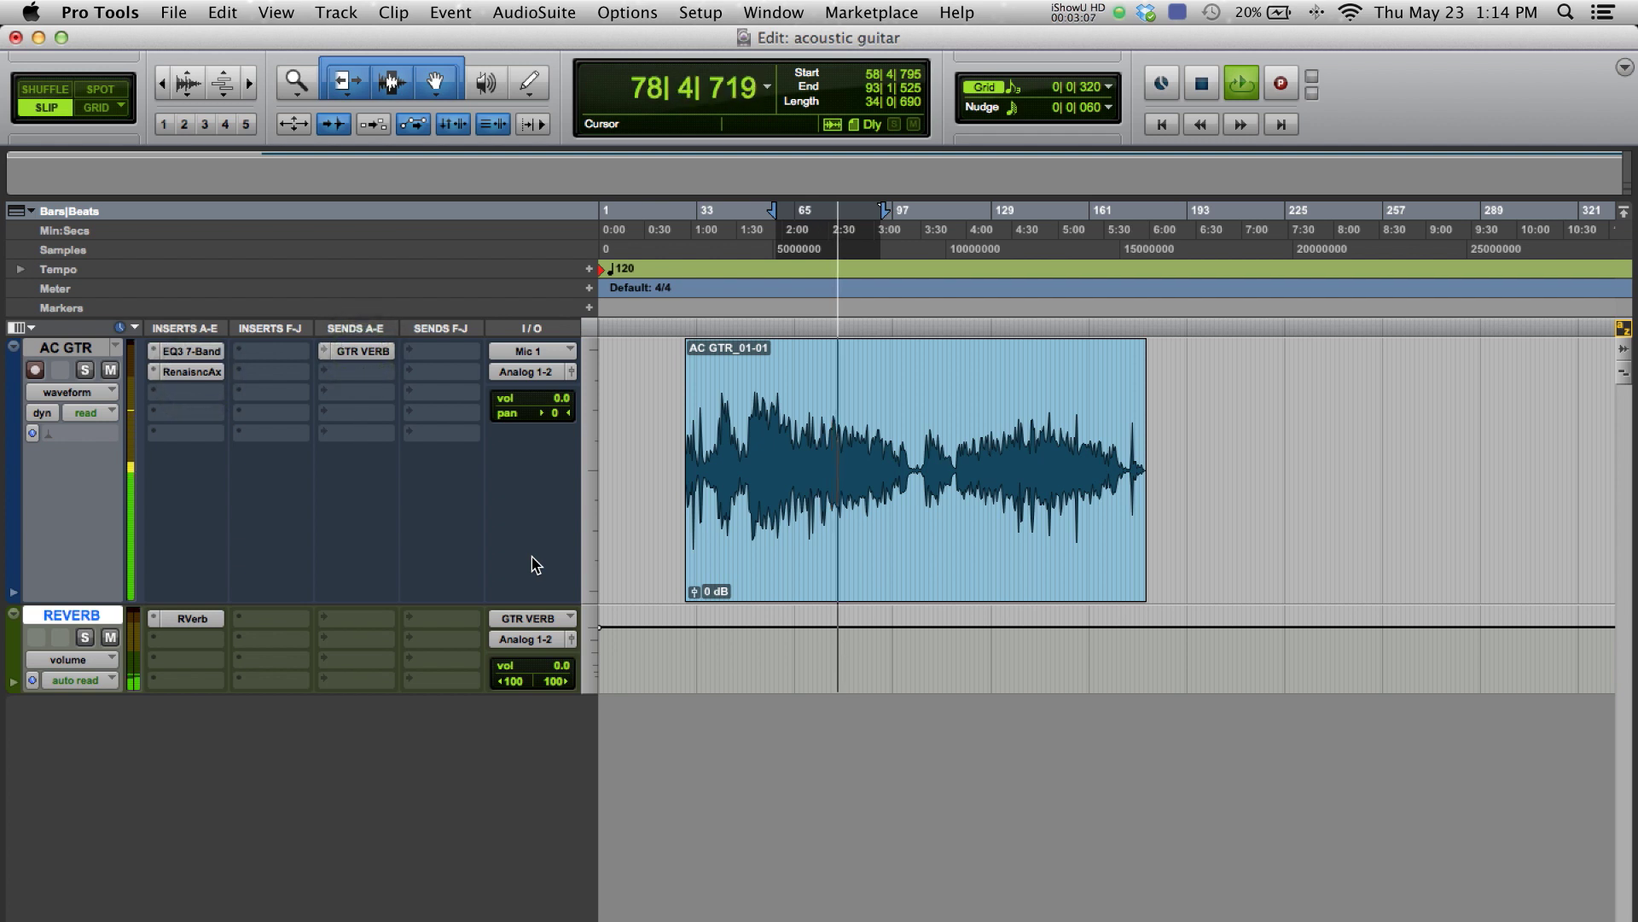
# Lower the GTR VERB send level to -18.8 dB.
pyautogui.click(364, 357)
pyautogui.moveTo(367, 351); pyautogui.dragTo(371, 386)
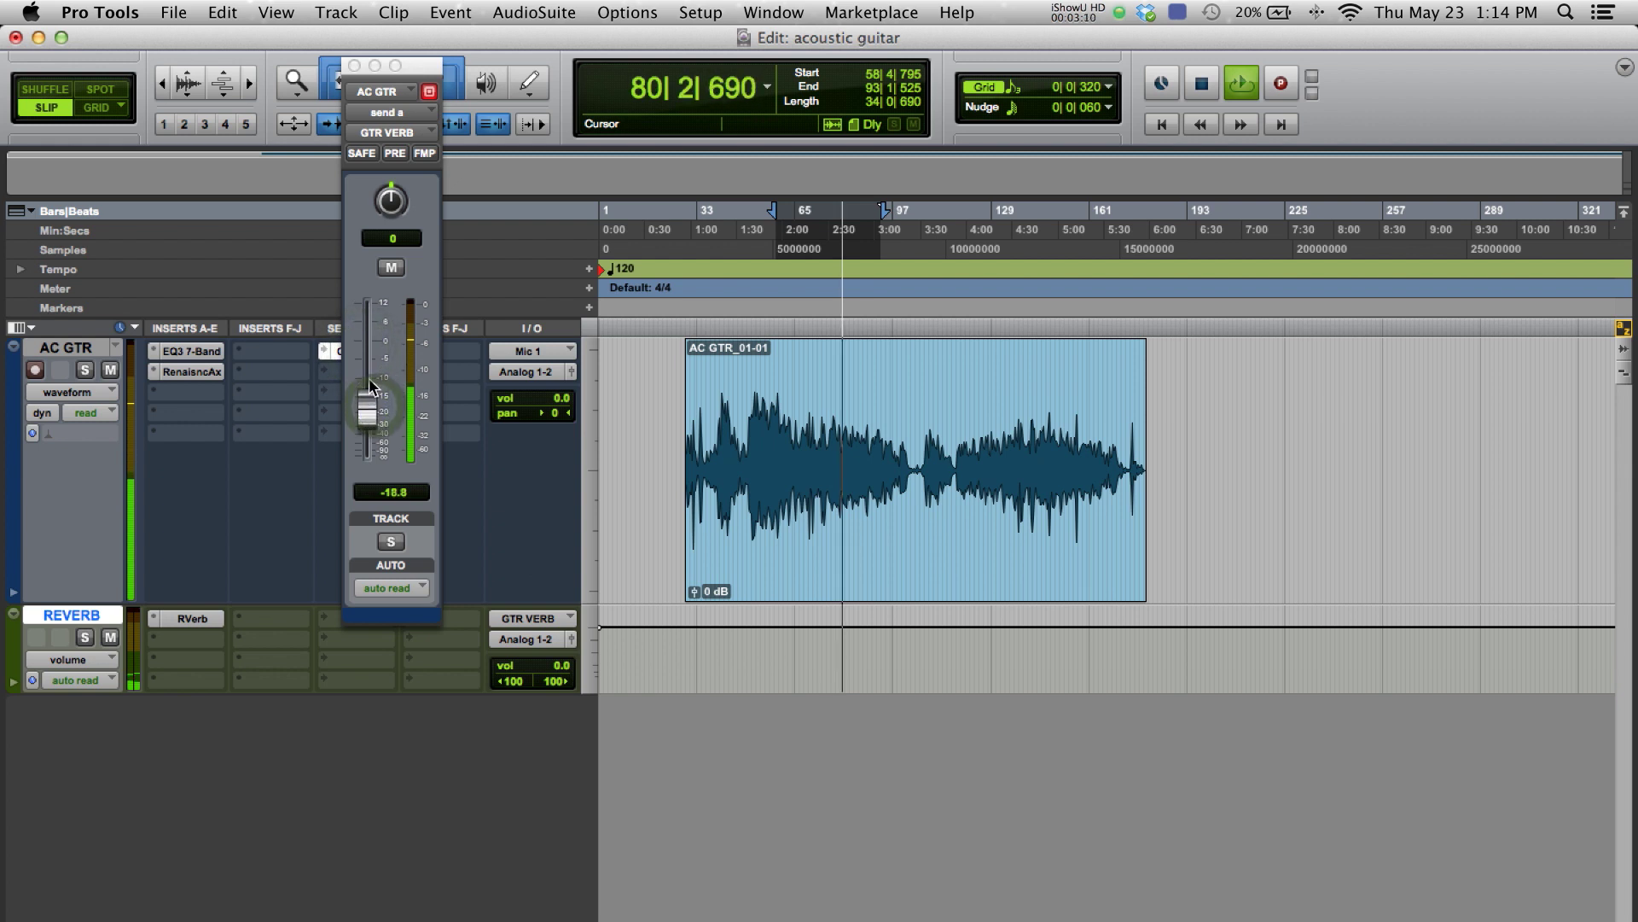
pyautogui.click(354, 65)
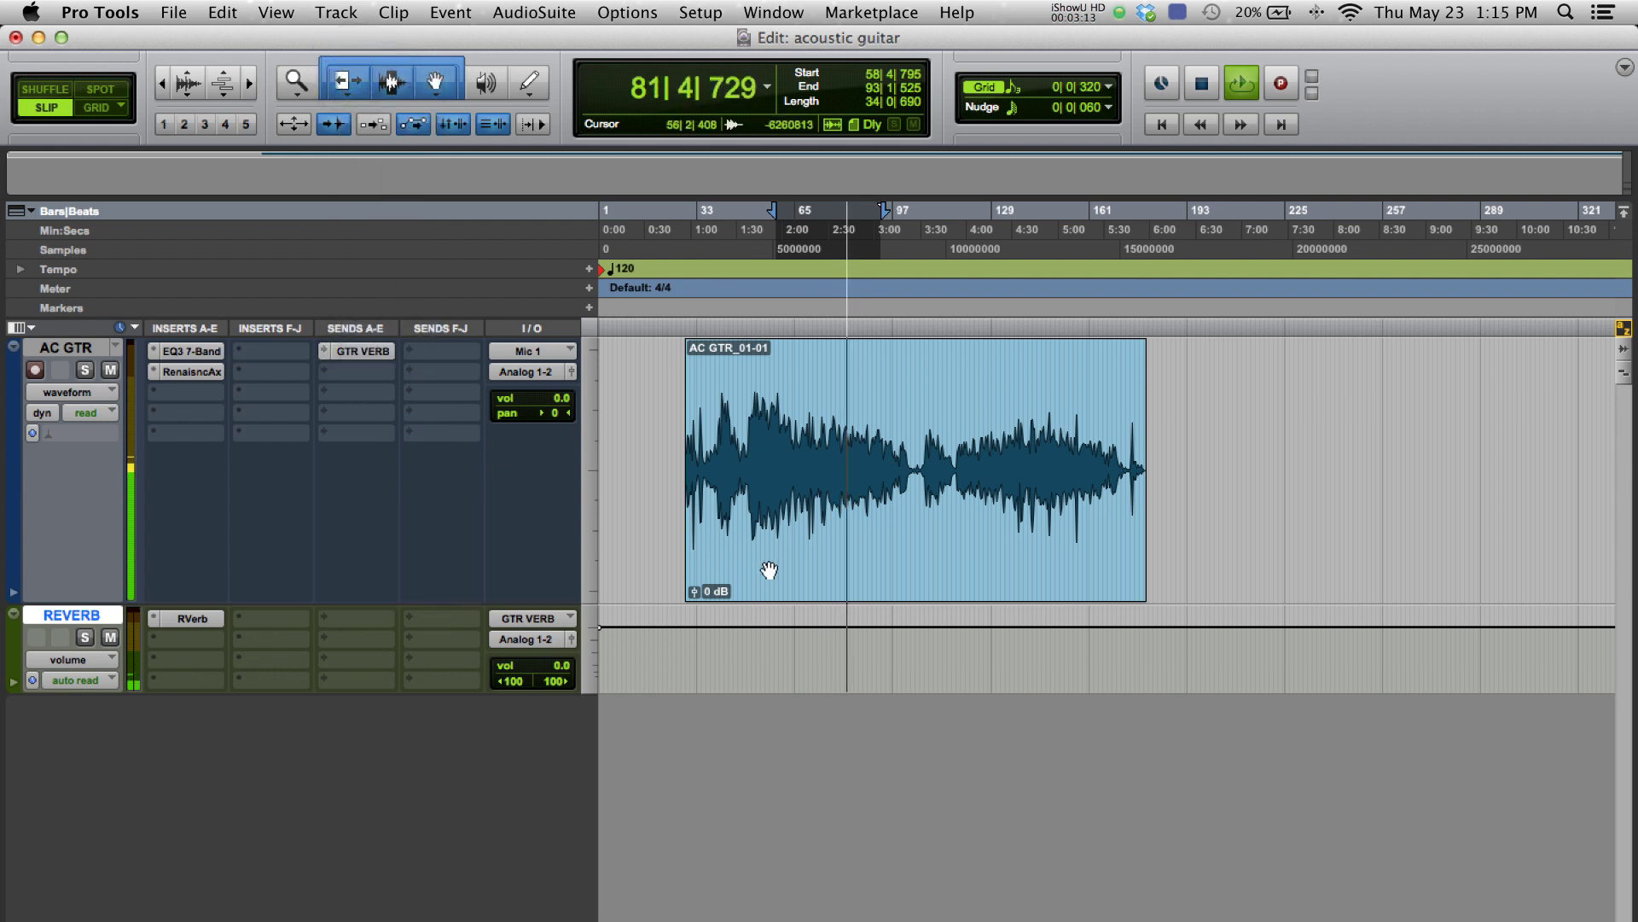
# Move the RVerb high Reverb EQ band to 12103 Hz at -11.3 dB.
pyautogui.click(193, 619)
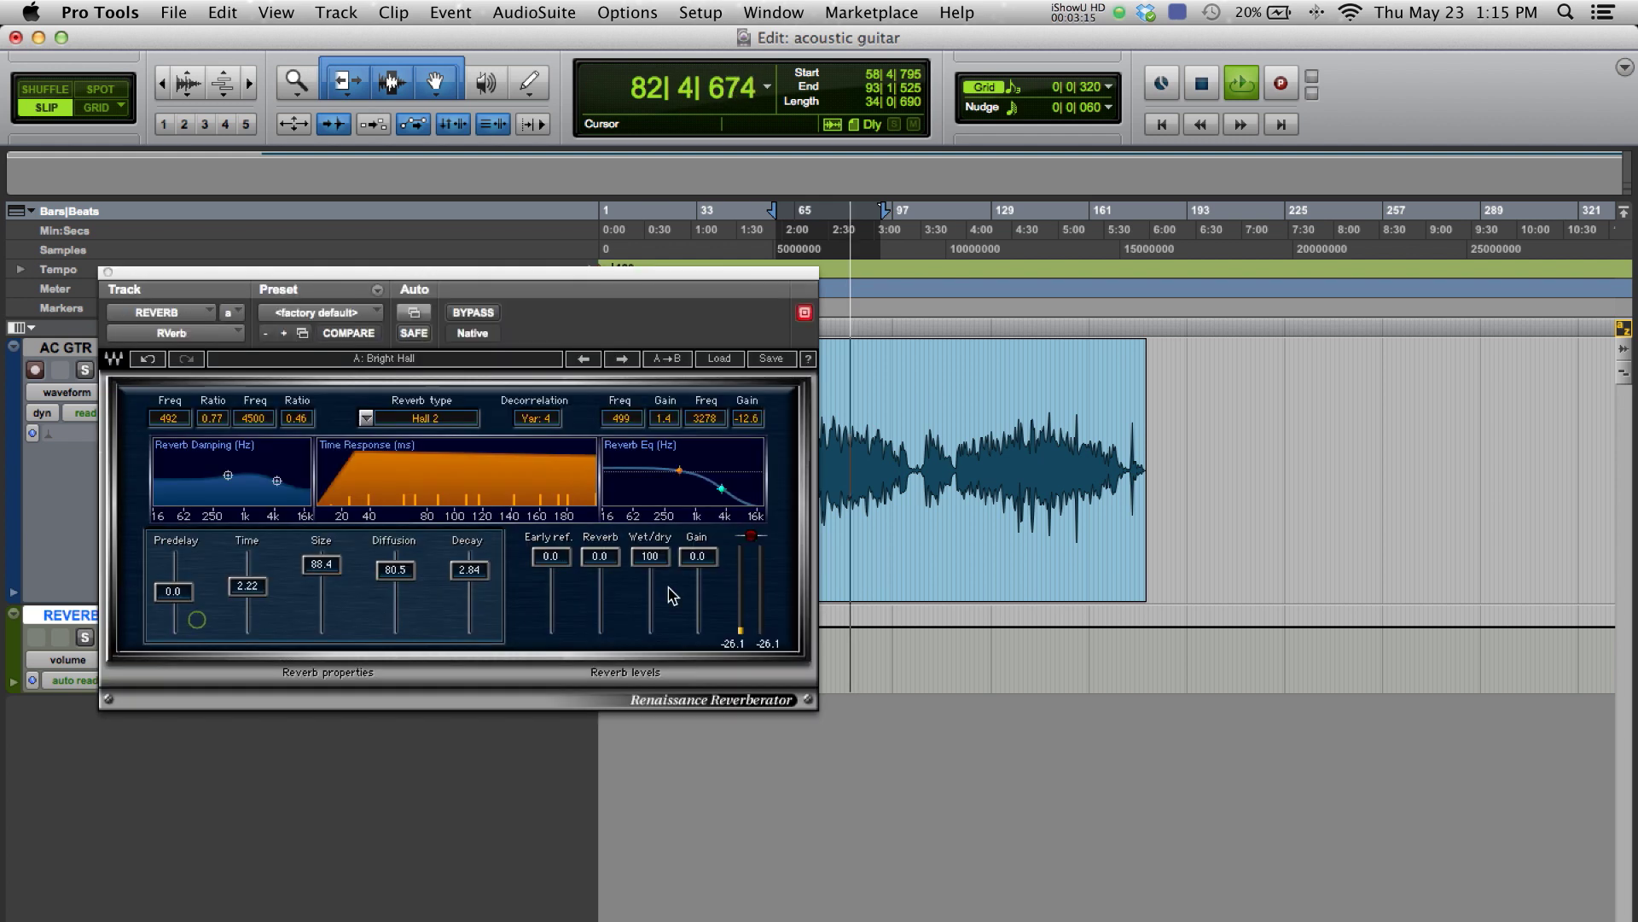
pyautogui.moveTo(724, 478); pyautogui.dragTo(734, 488)
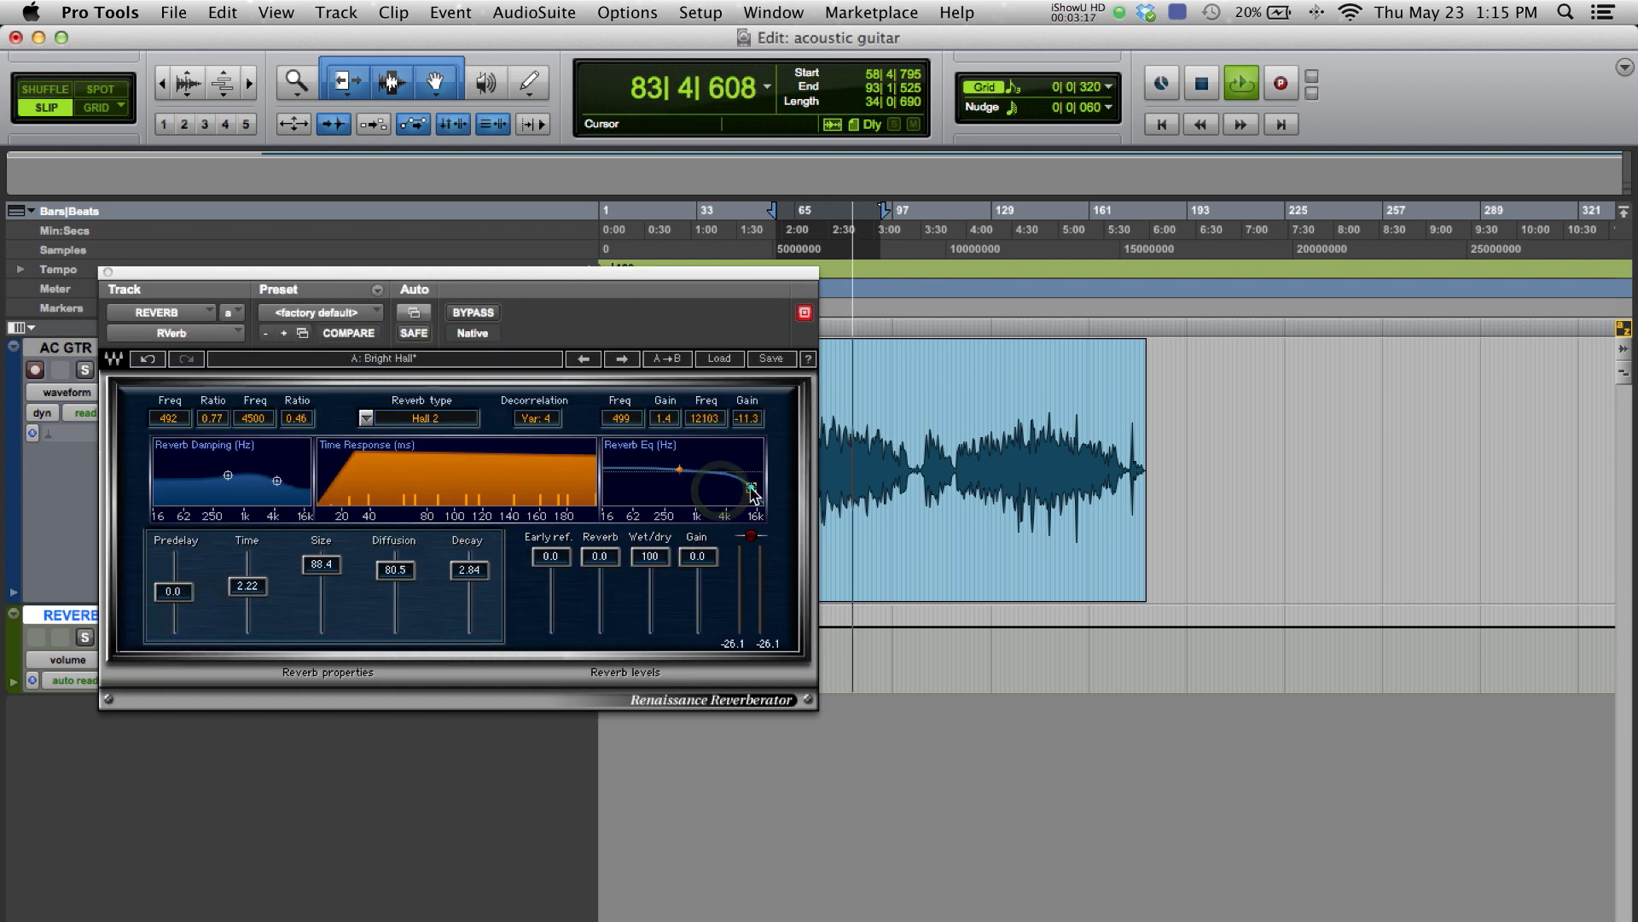
pyautogui.click(107, 272)
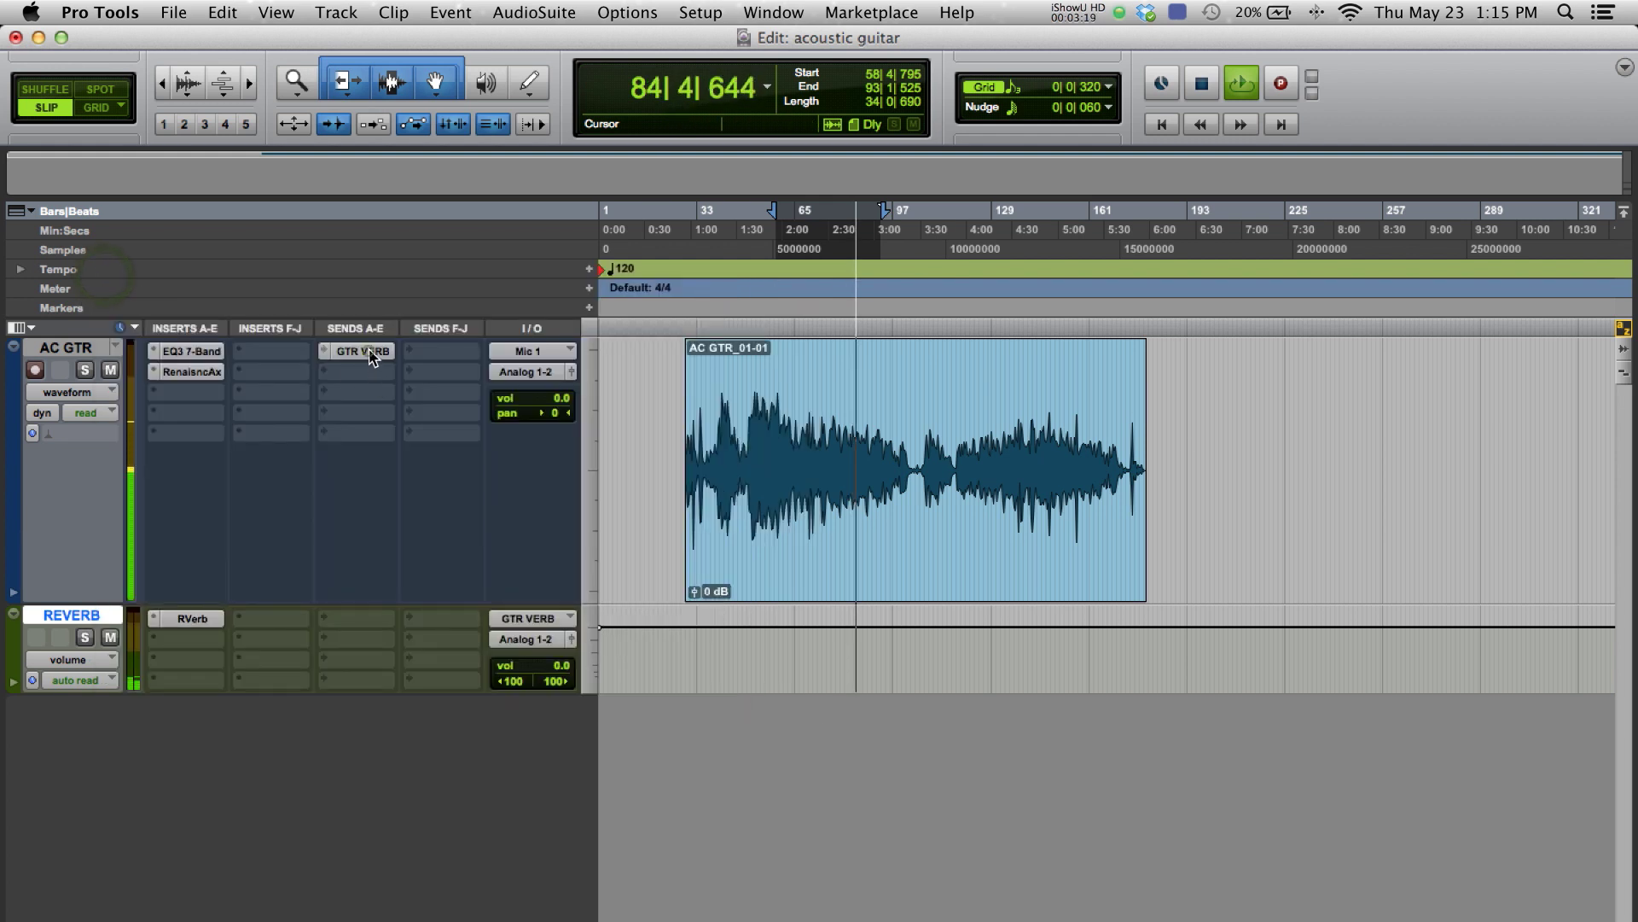
# Set the guitar's GTR VERB send level to -15.8 dB.
pyautogui.click(362, 350)
pyautogui.moveTo(367, 341); pyautogui.dragTo(365, 409)
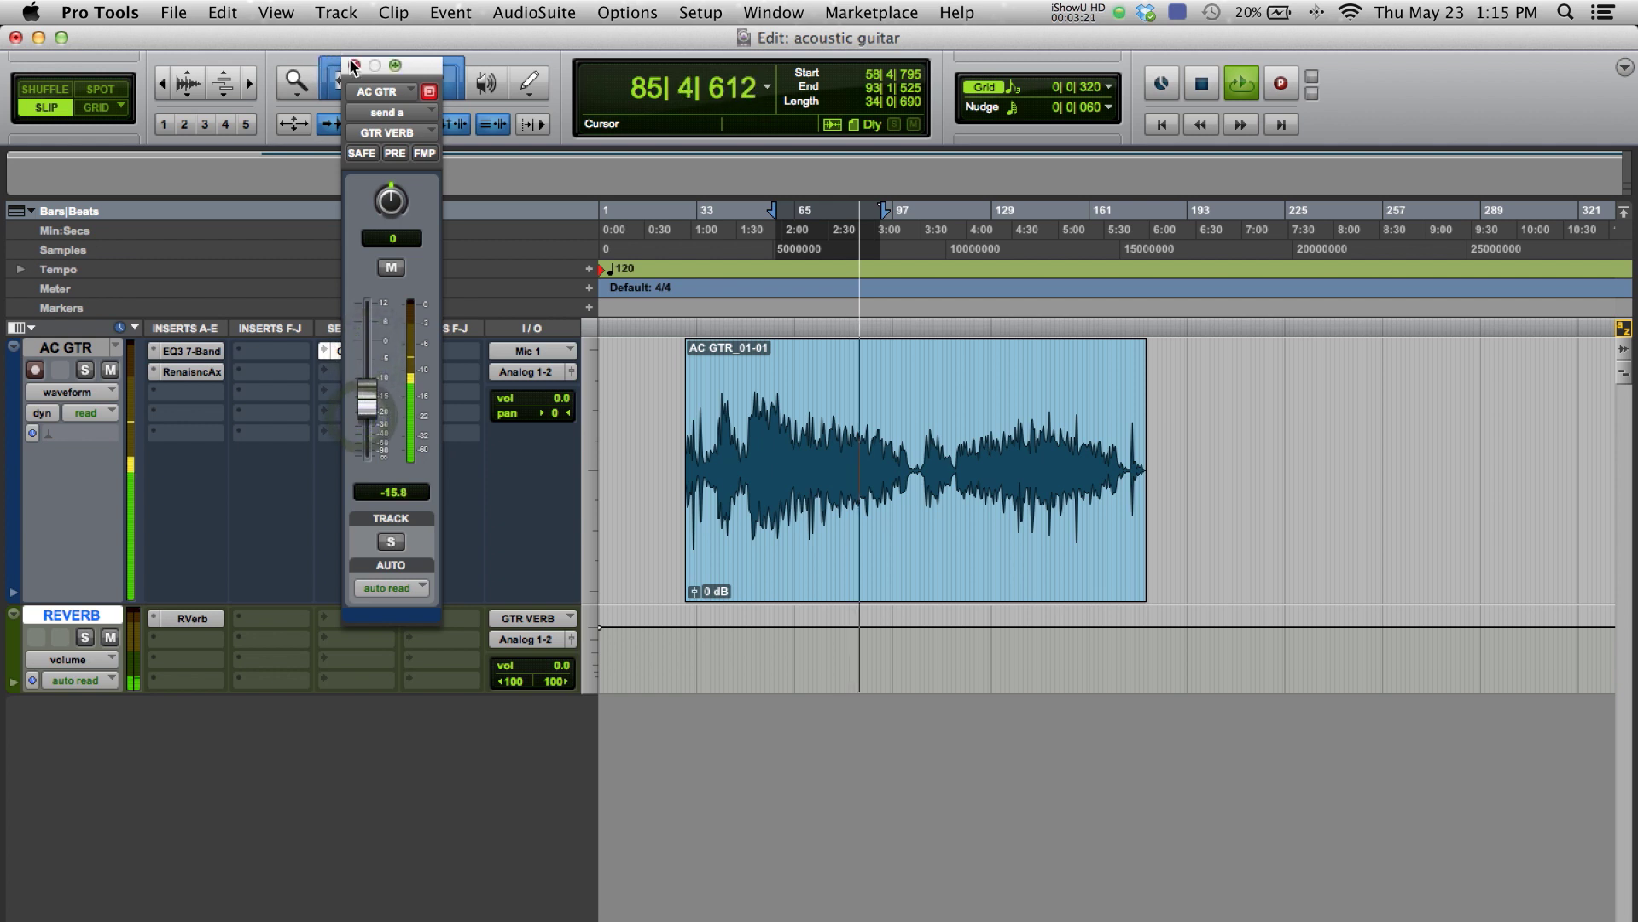
pyautogui.click(354, 66)
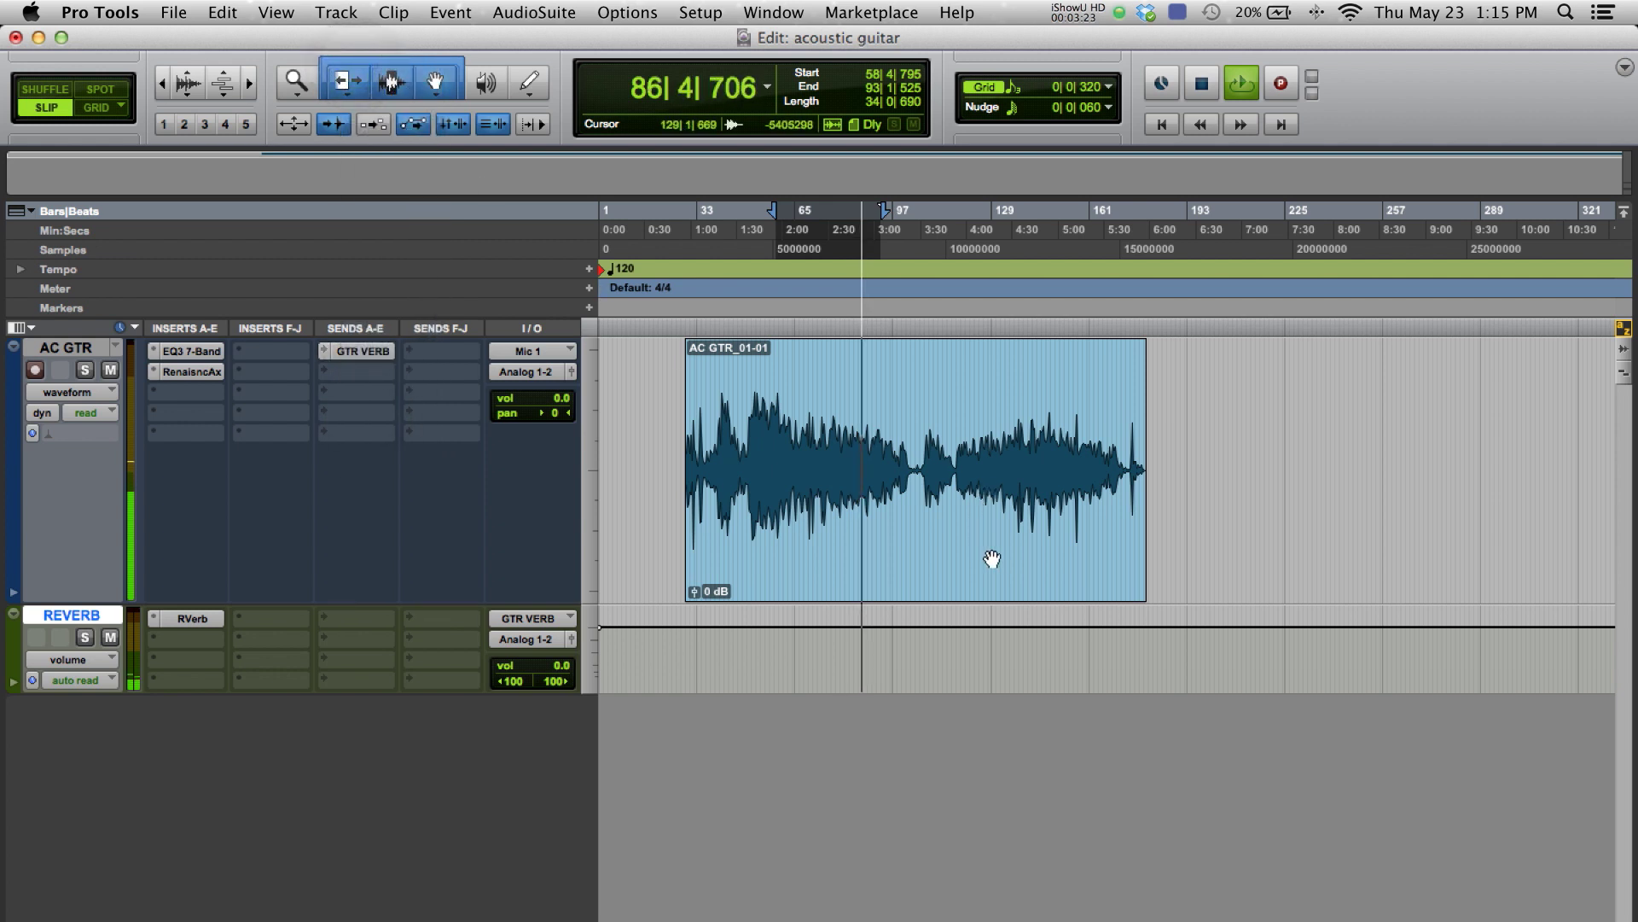